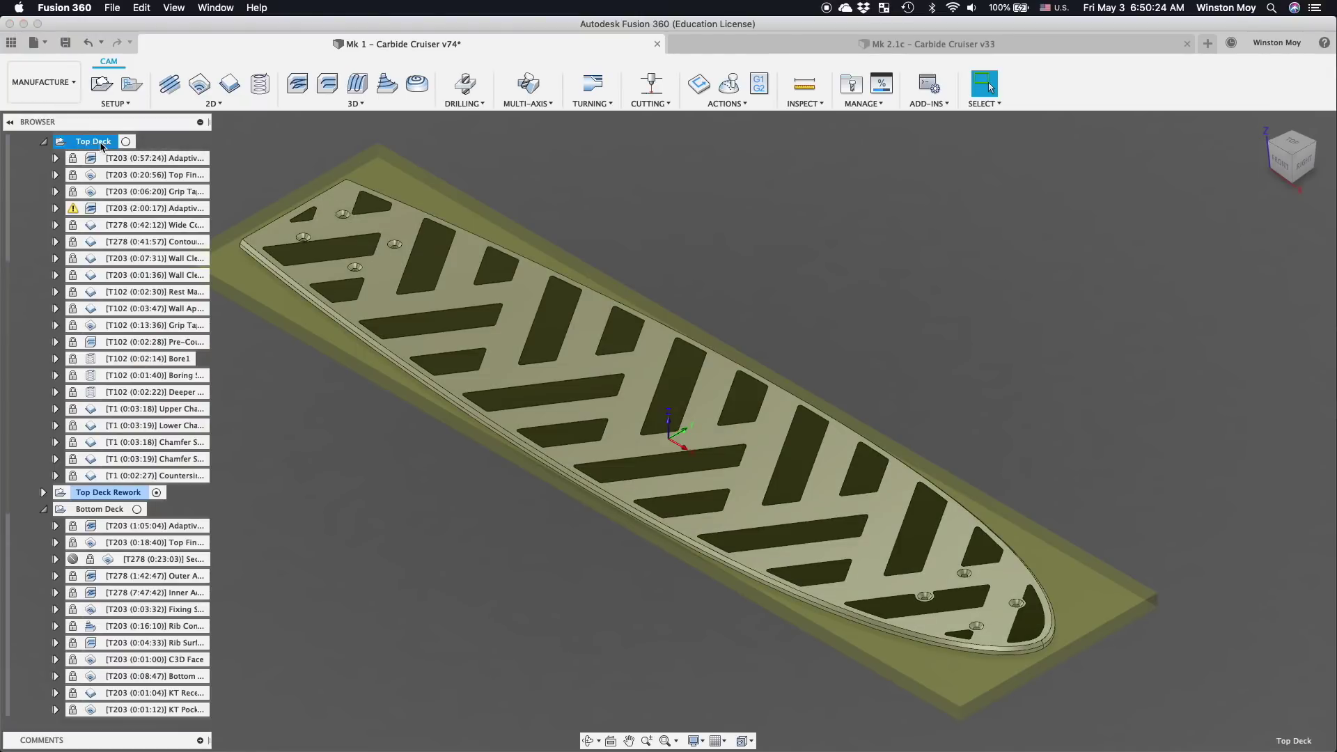
Compare the Top Deck Rework and Bottom Deck setups, view the board's top, then edit Top Deck
click(71, 494)
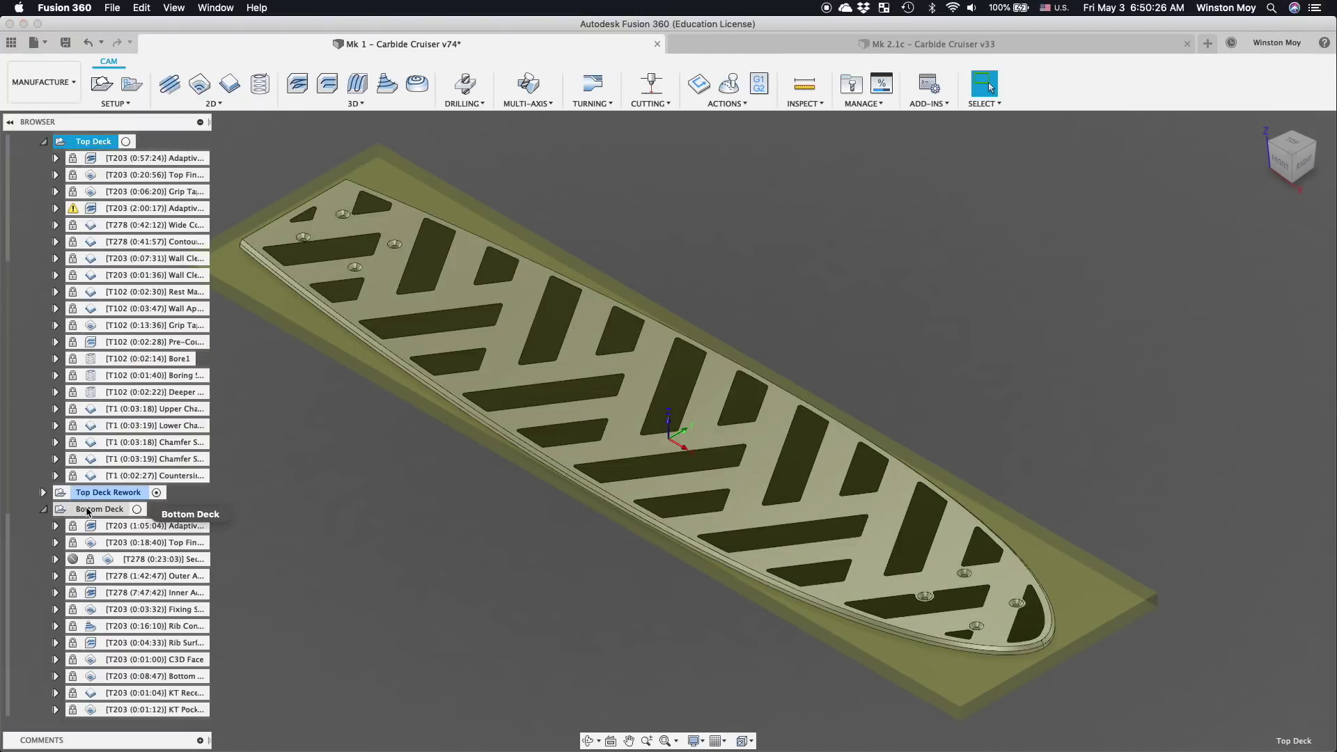
click(87, 511)
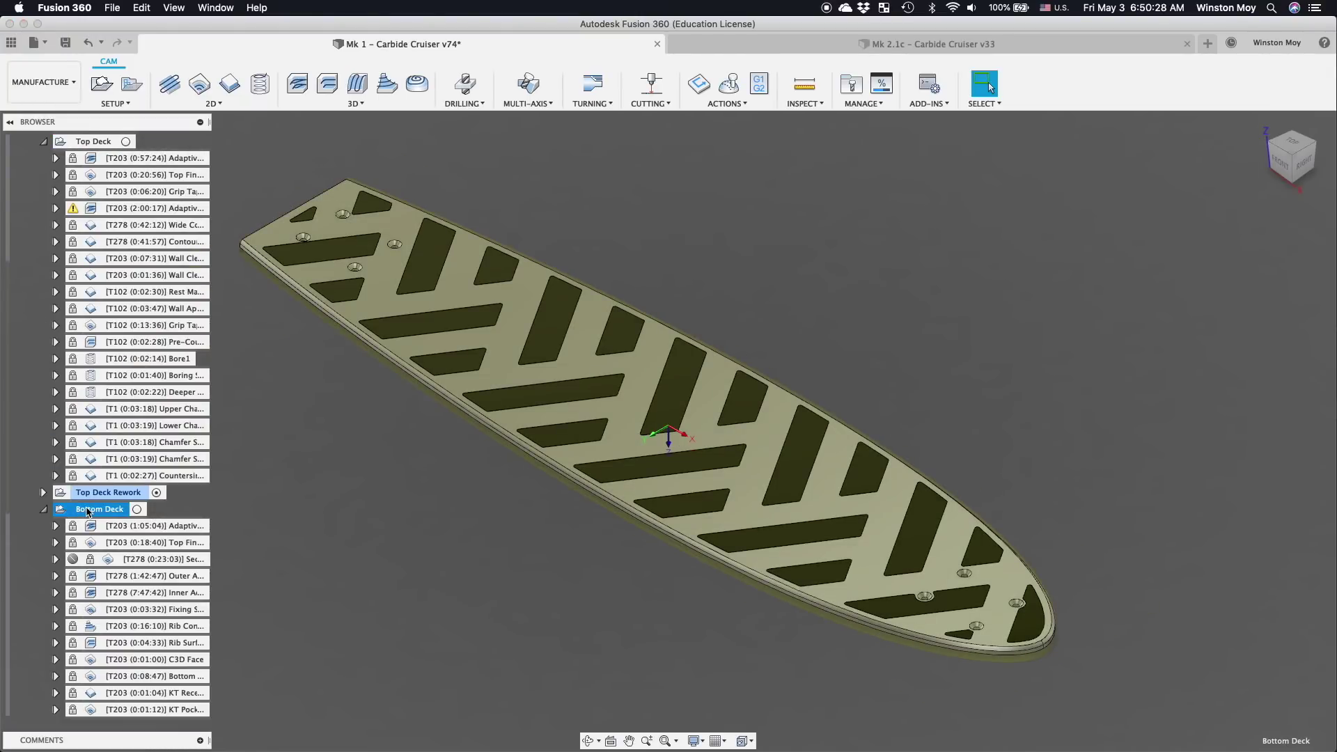
click(87, 141)
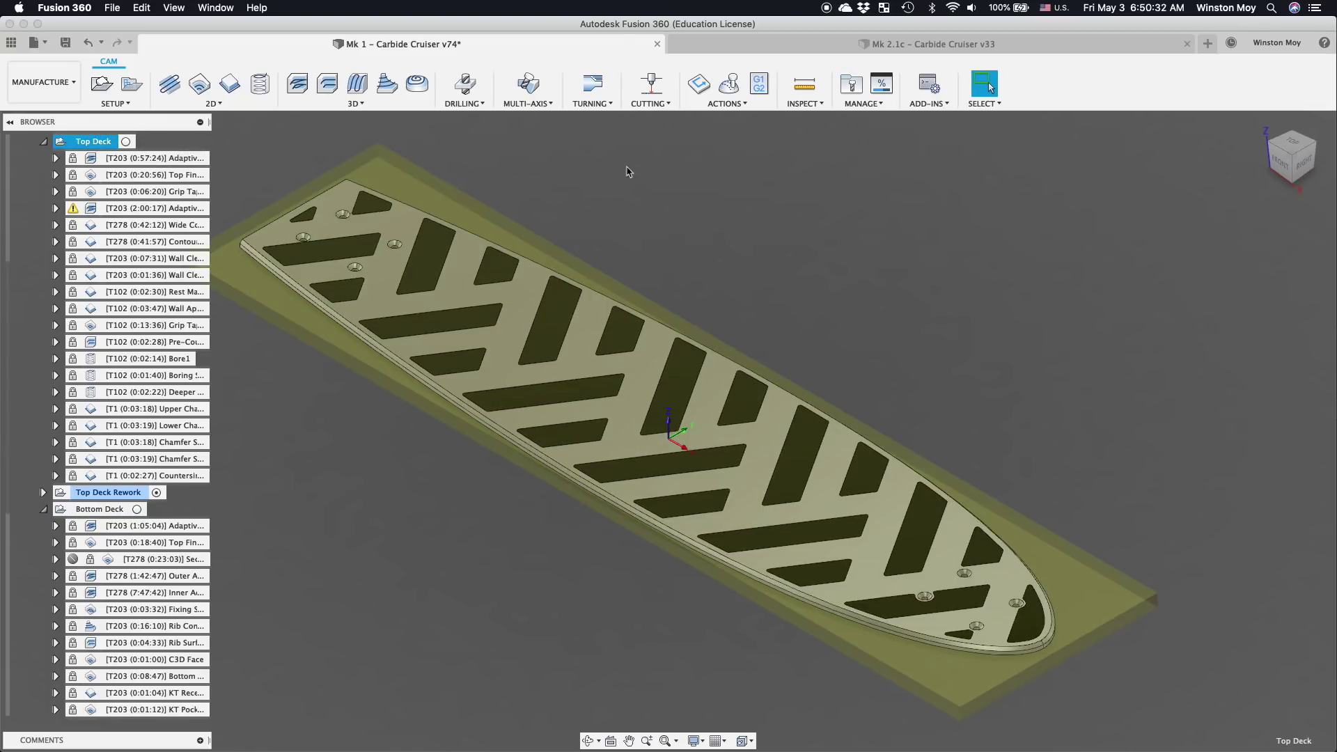
click(655, 176)
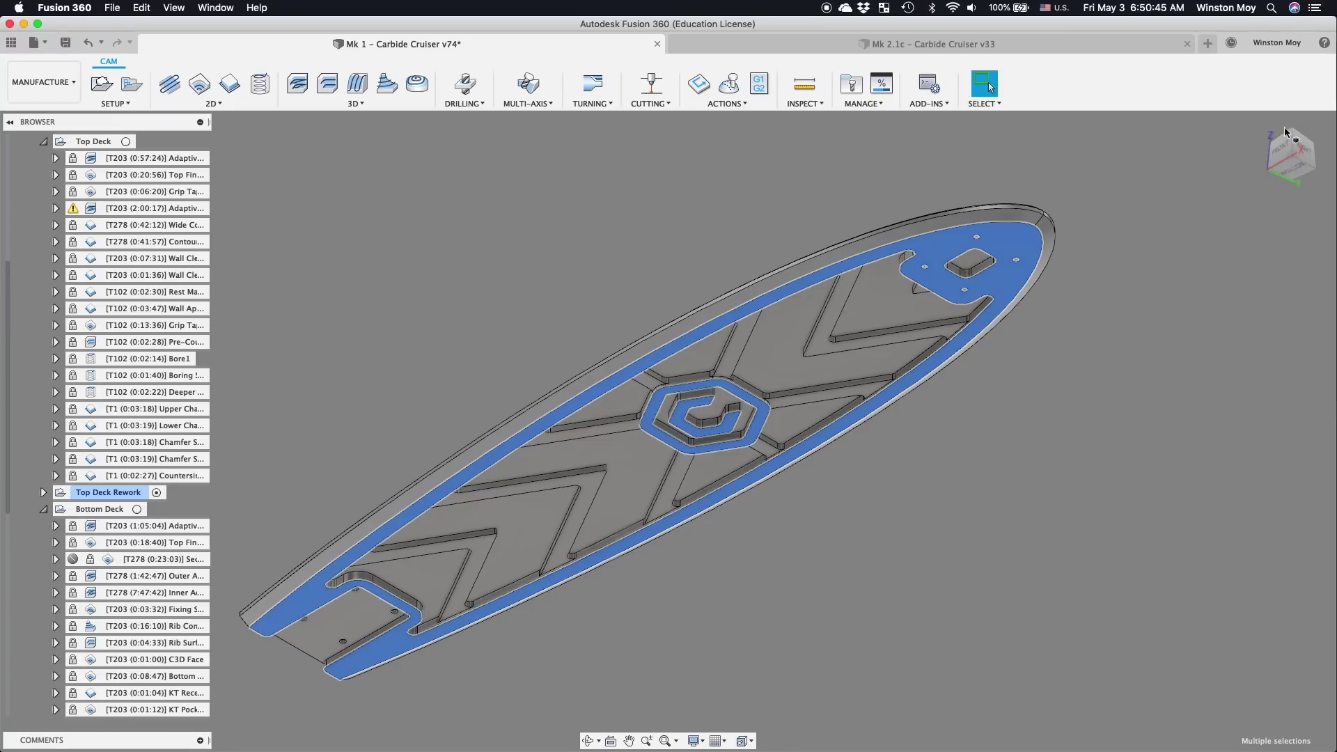
click(1295, 136)
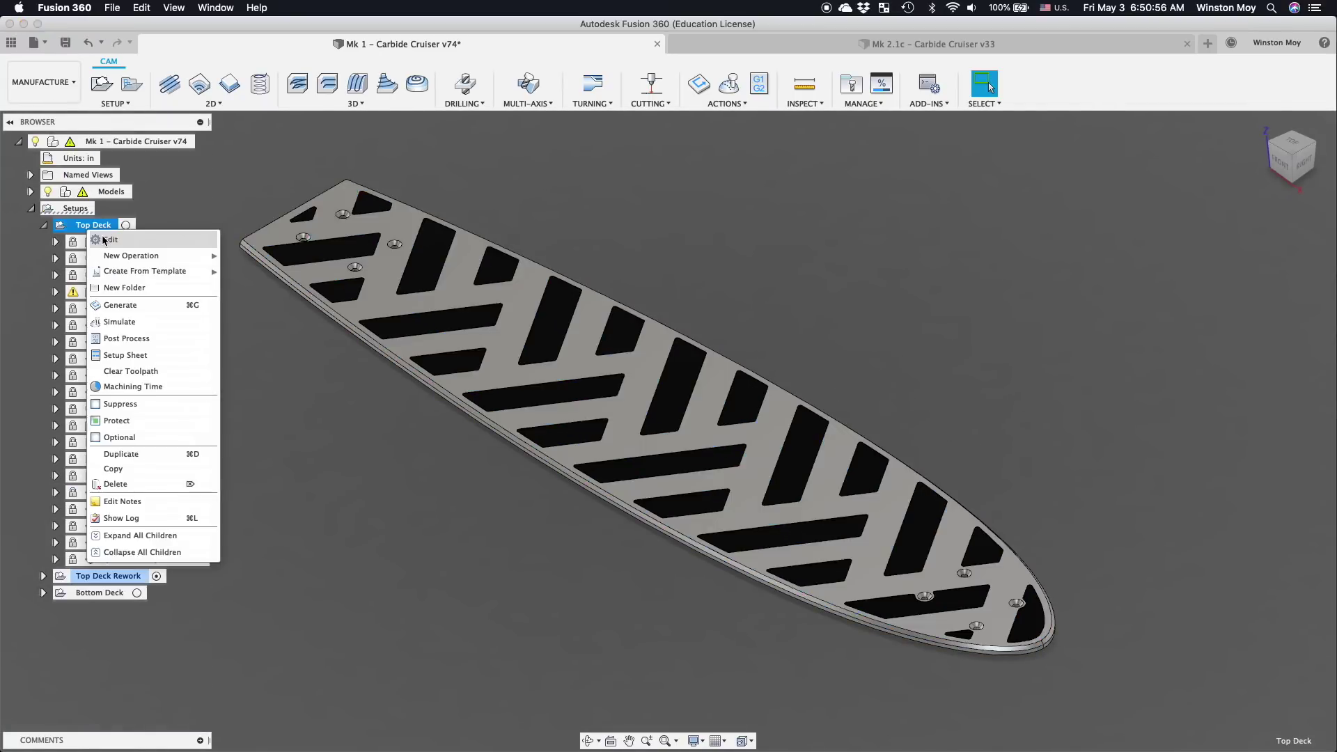
click(143, 239)
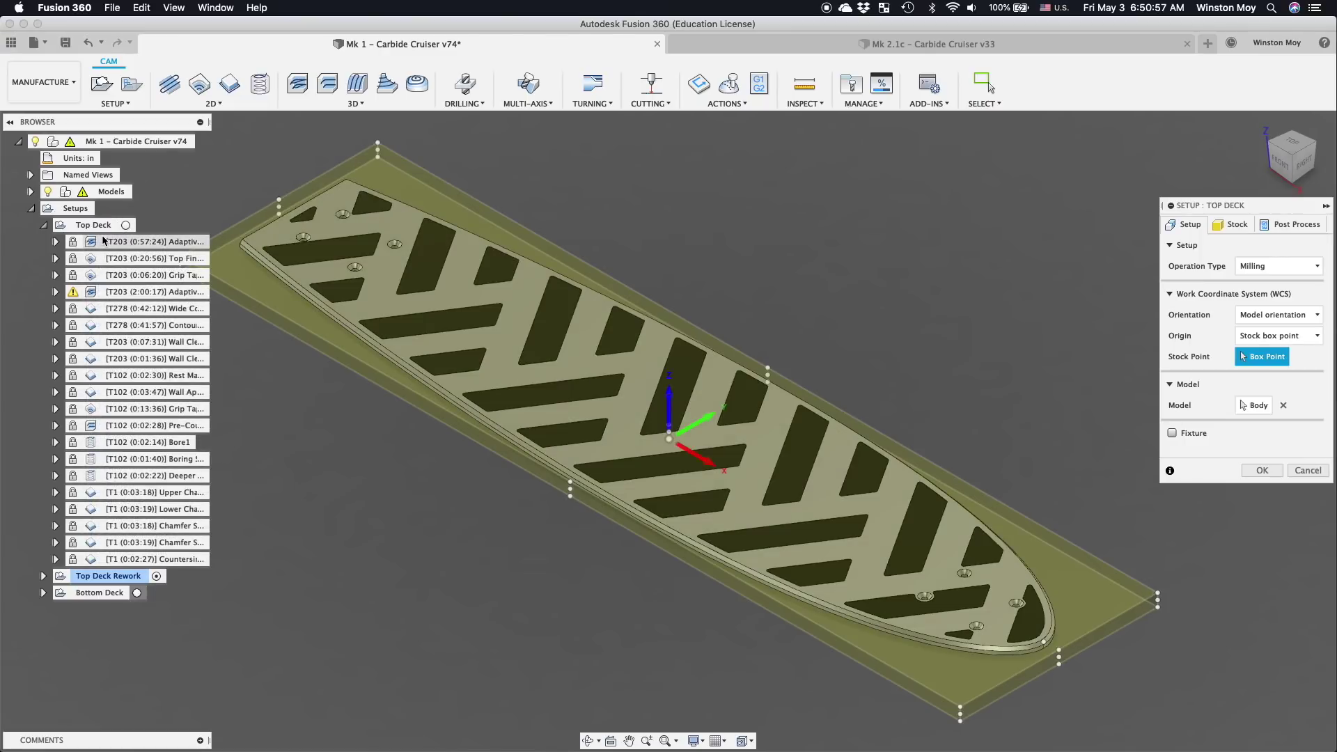
Check the Top Deck stock width, depth and height (32 × 8.1 × 0.51 in), then cancel unchanged
click(1227, 225)
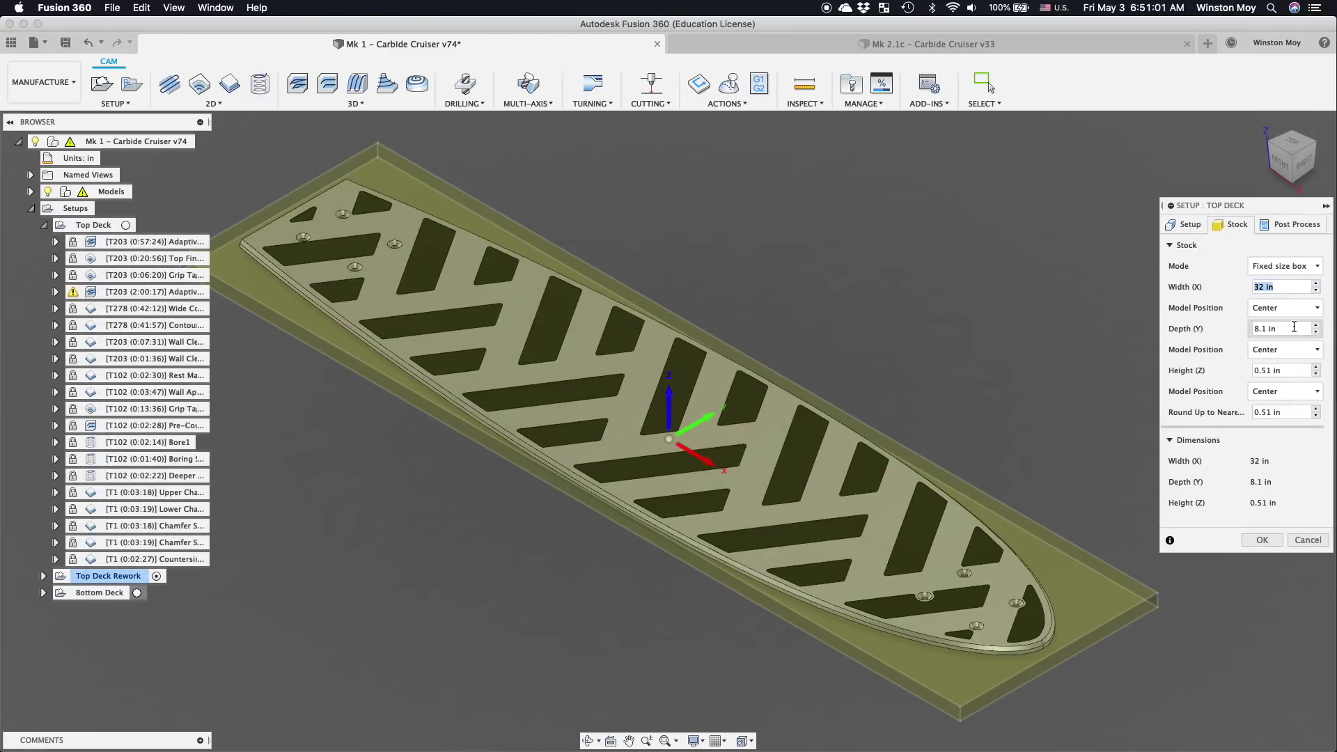
key(Tab)
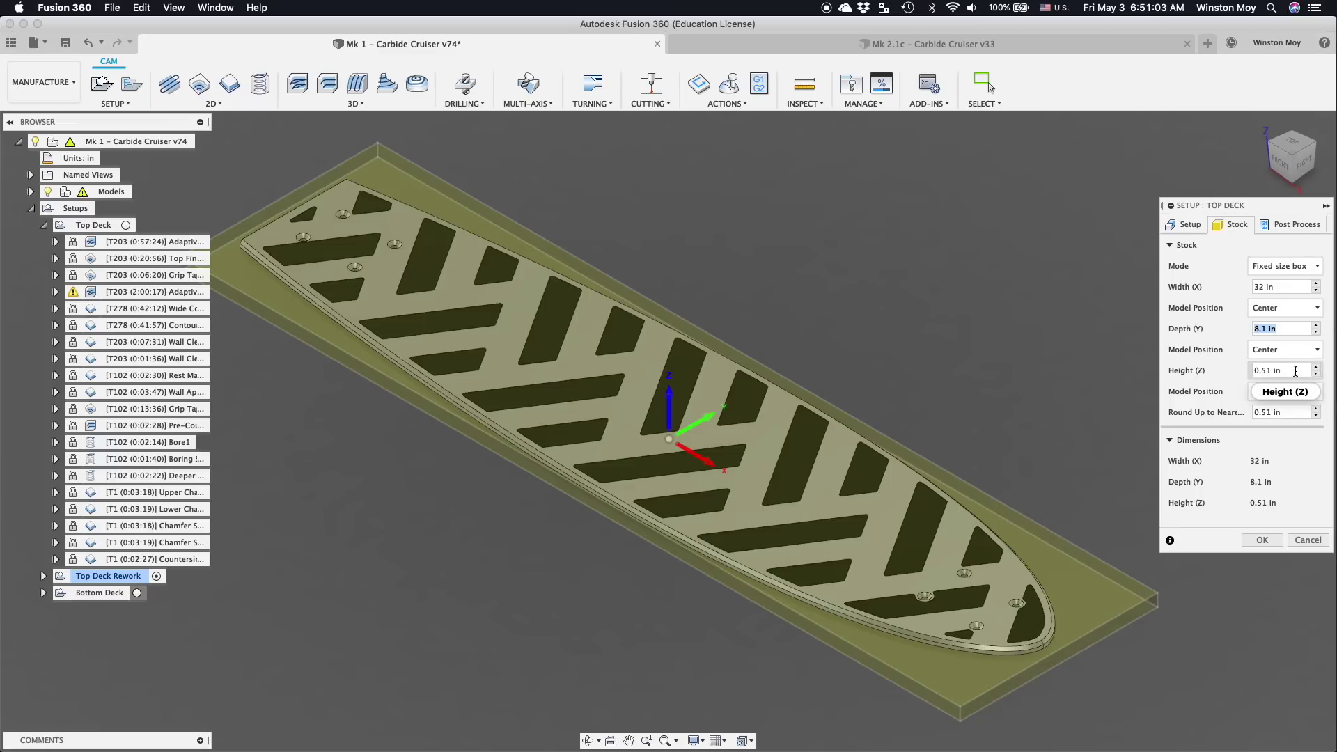
key(Tab)
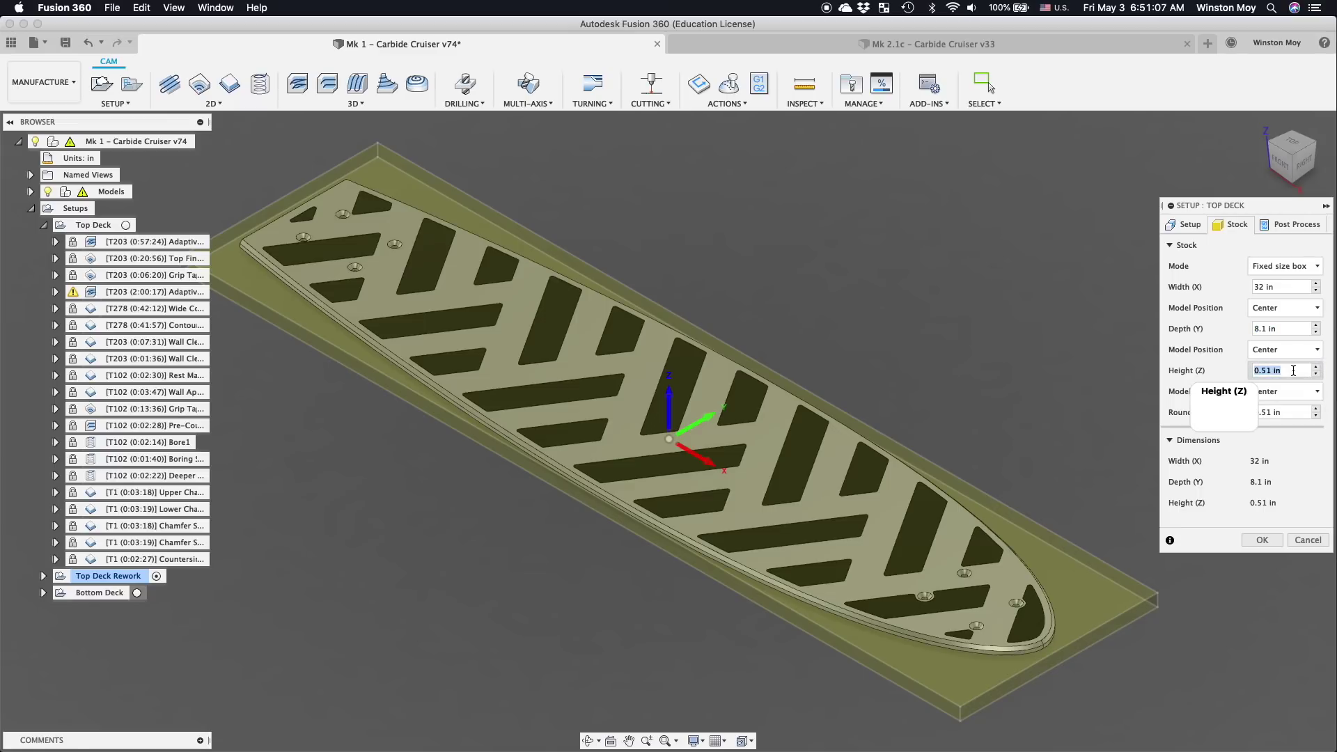
click(1308, 540)
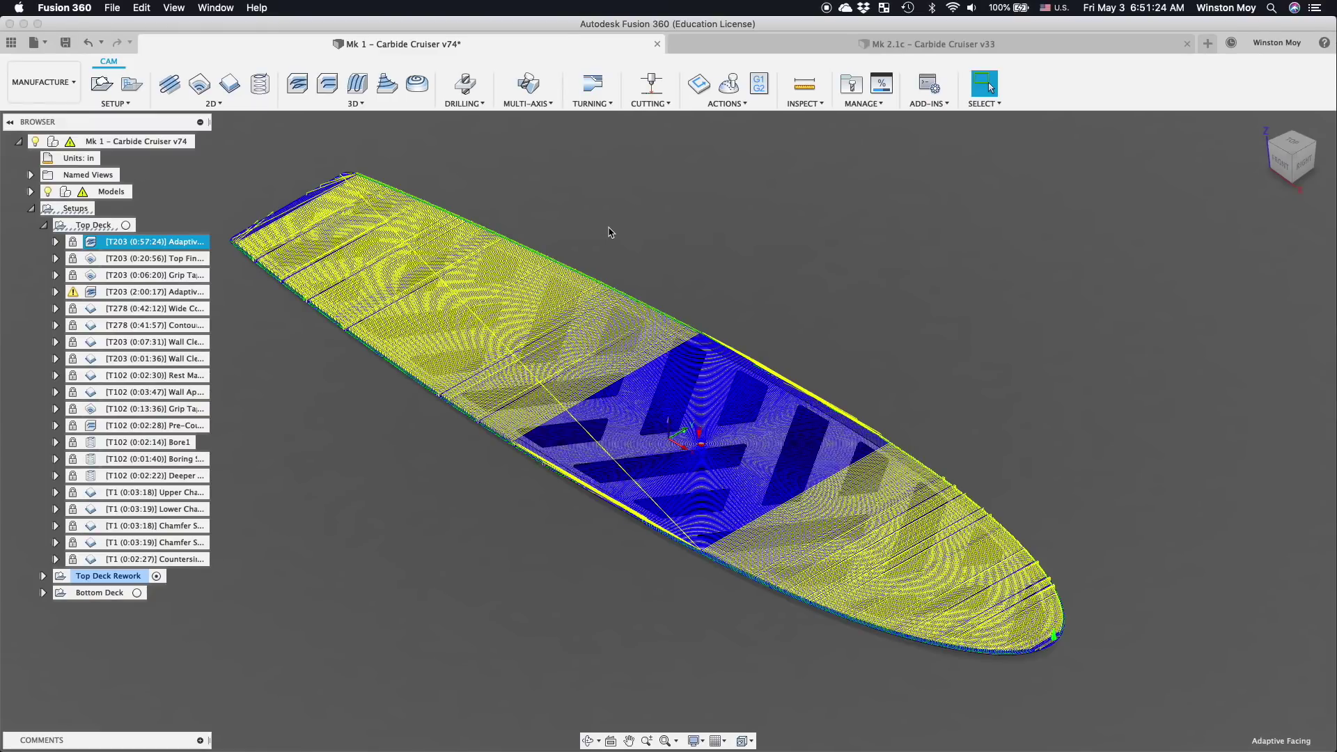
Orbit the facing toolpath edge-on, then view the Mk 2.1c Rough Facing and Top Finishing toolpaths
scroll(427, 363, up, 10)
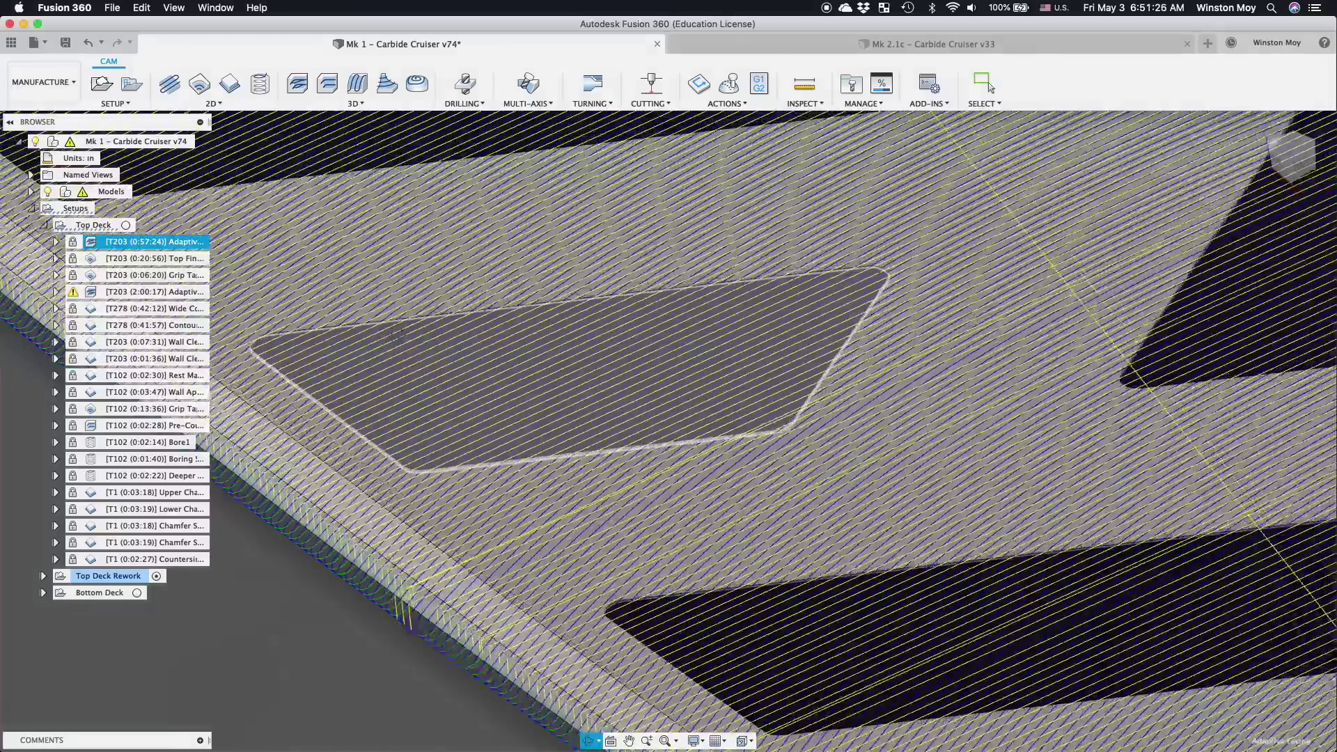
shift+middle_drag(398, 333, 385, 309)
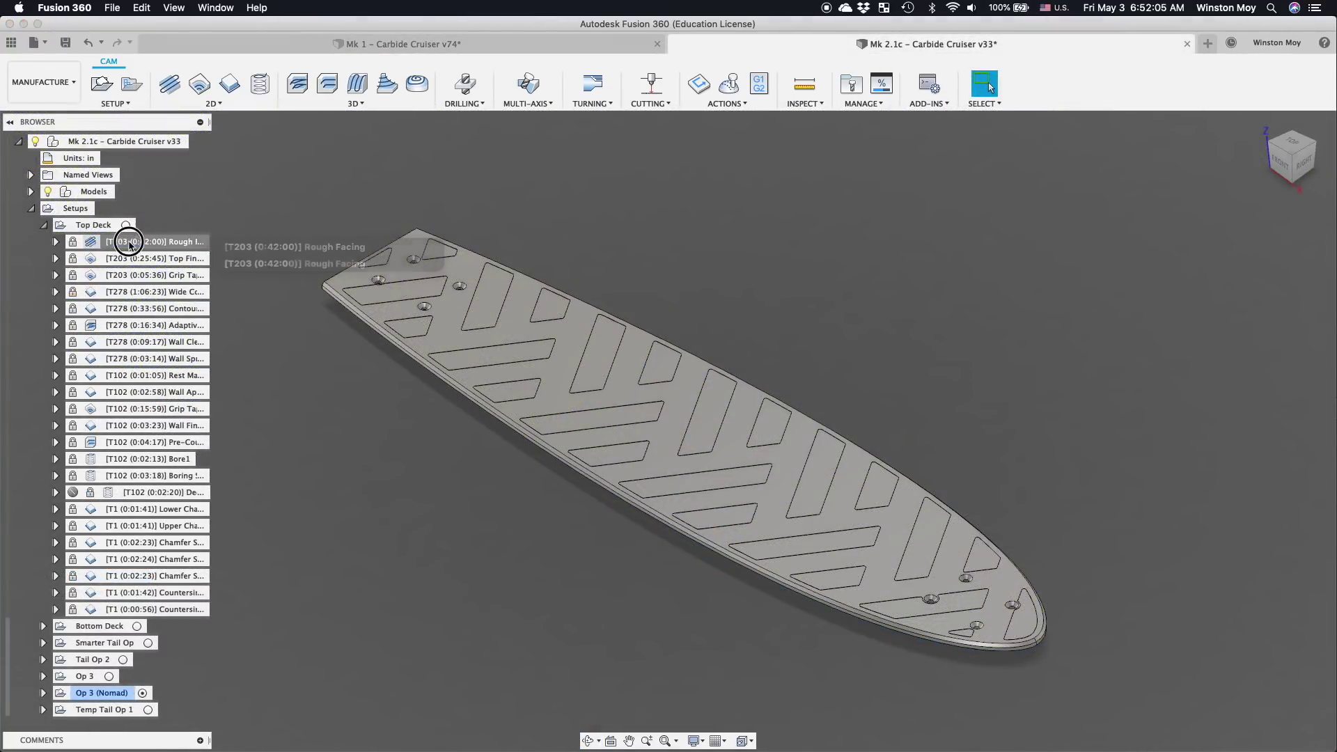
click(130, 244)
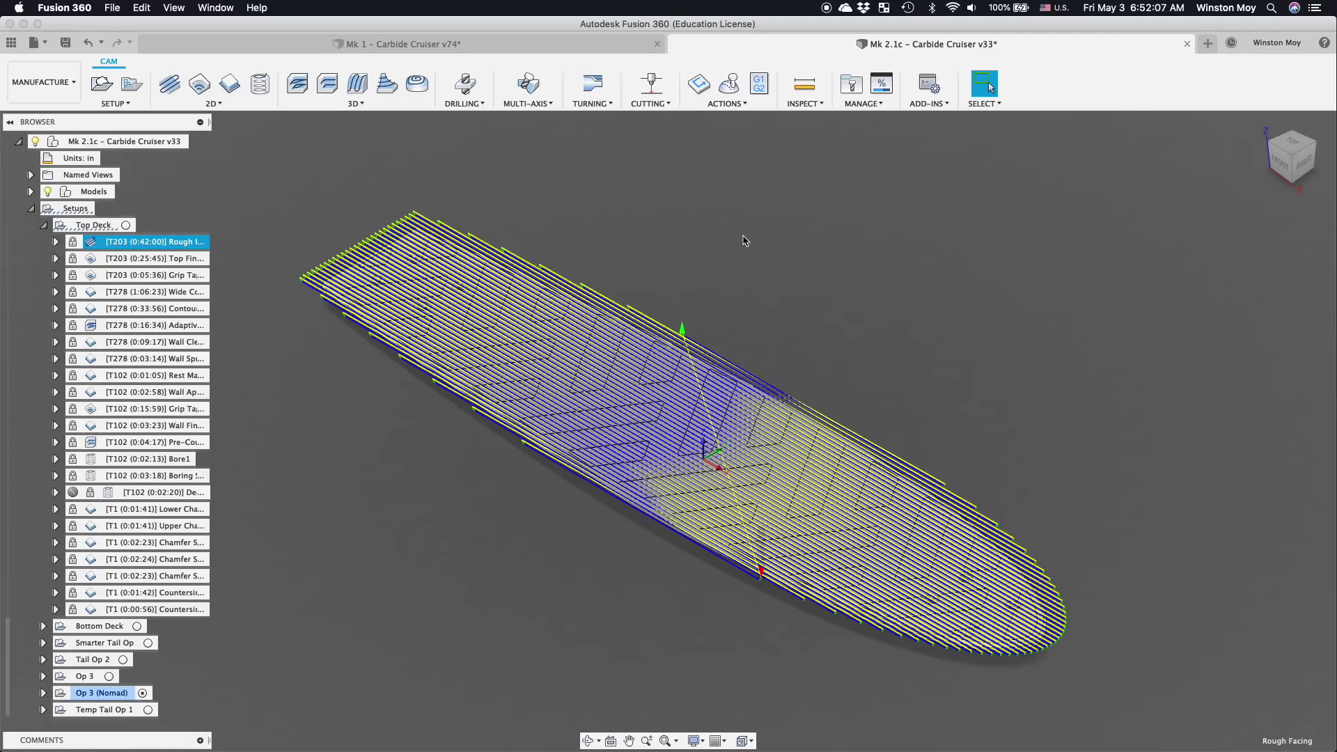
scroll(935, 548, up, 5)
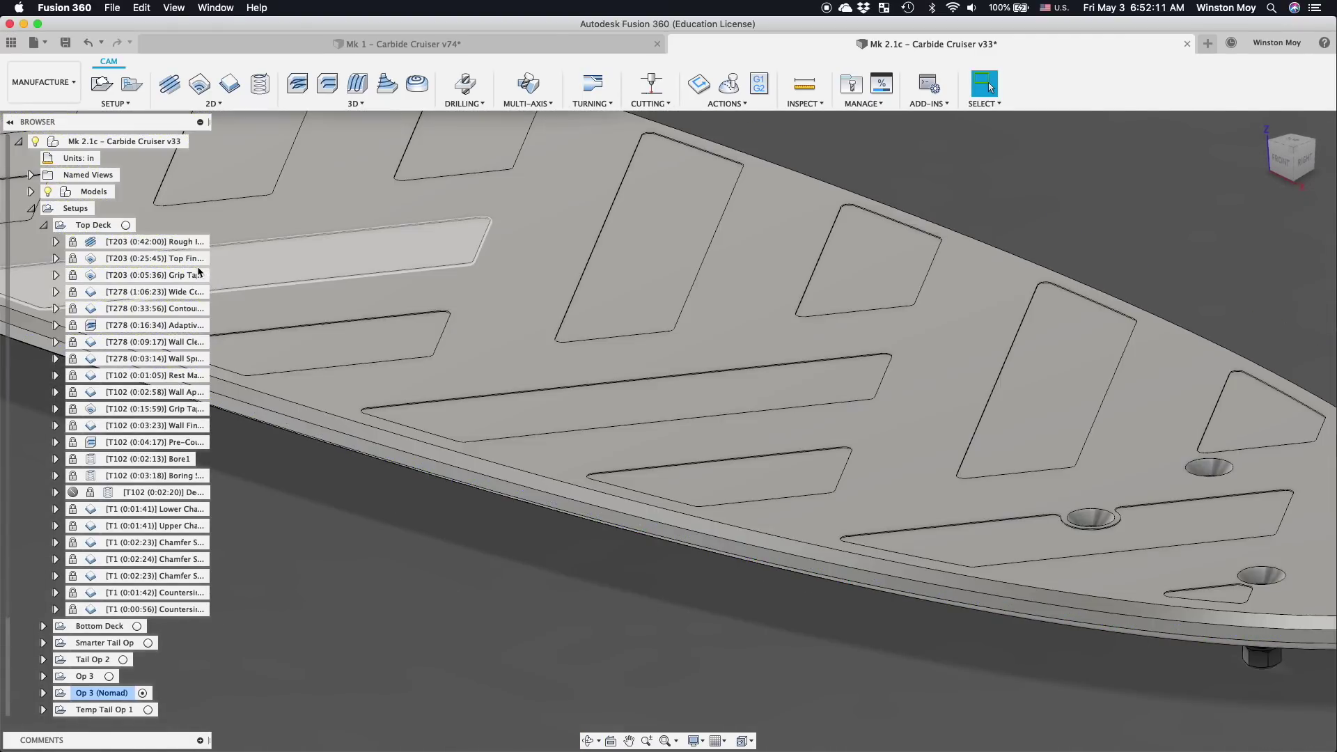
click(160, 258)
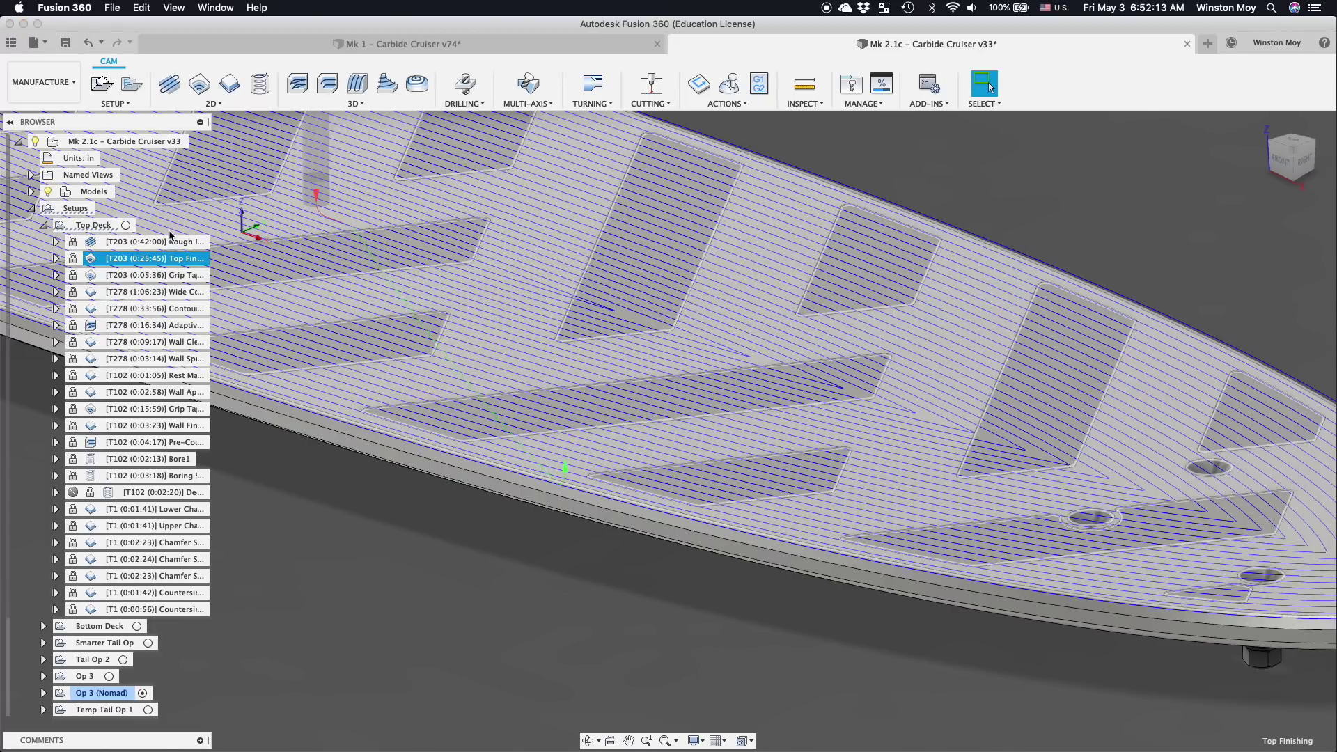
click(170, 240)
Clear the toolpath selection and return the board to its home view
click(414, 618)
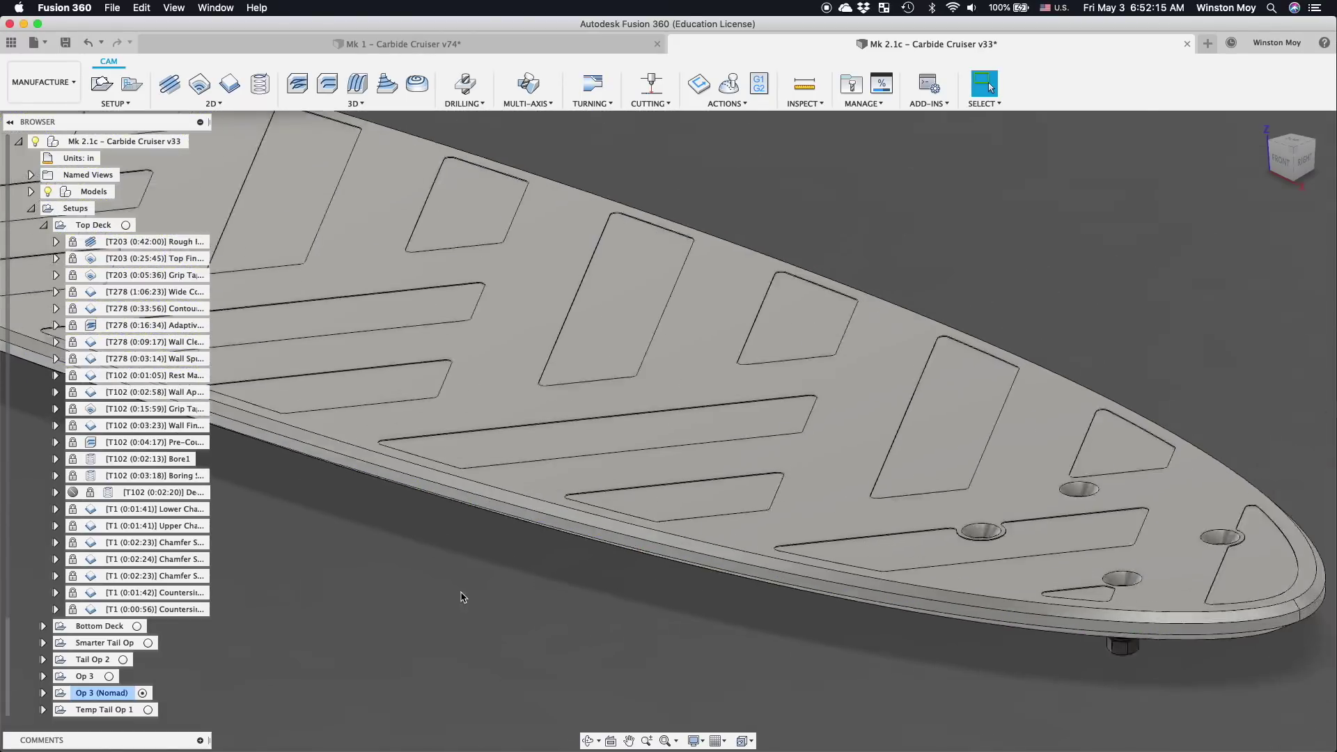
scroll(461, 597, down, 5)
click(1261, 127)
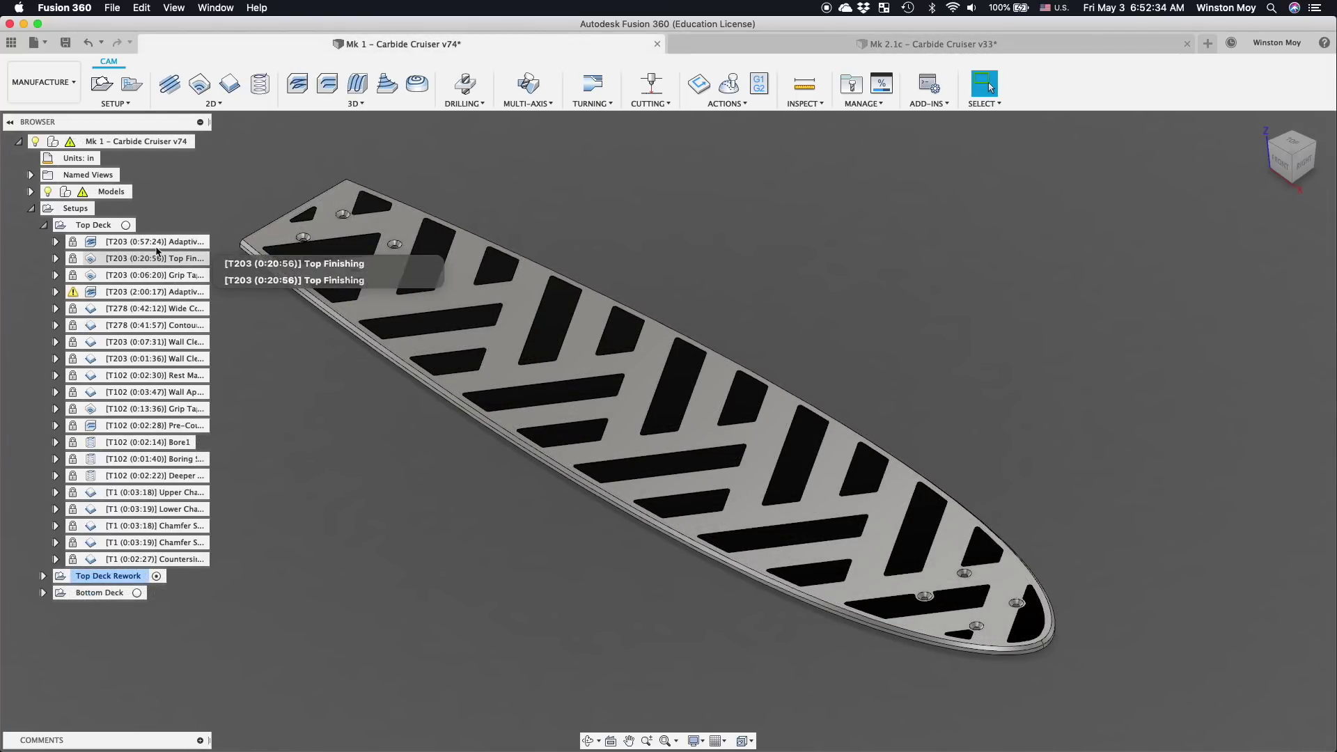
Display the Mk 1 Top Finishing, Grip Tape, and Adaptive Chamfer Rough toolpaths in turn
click(165, 259)
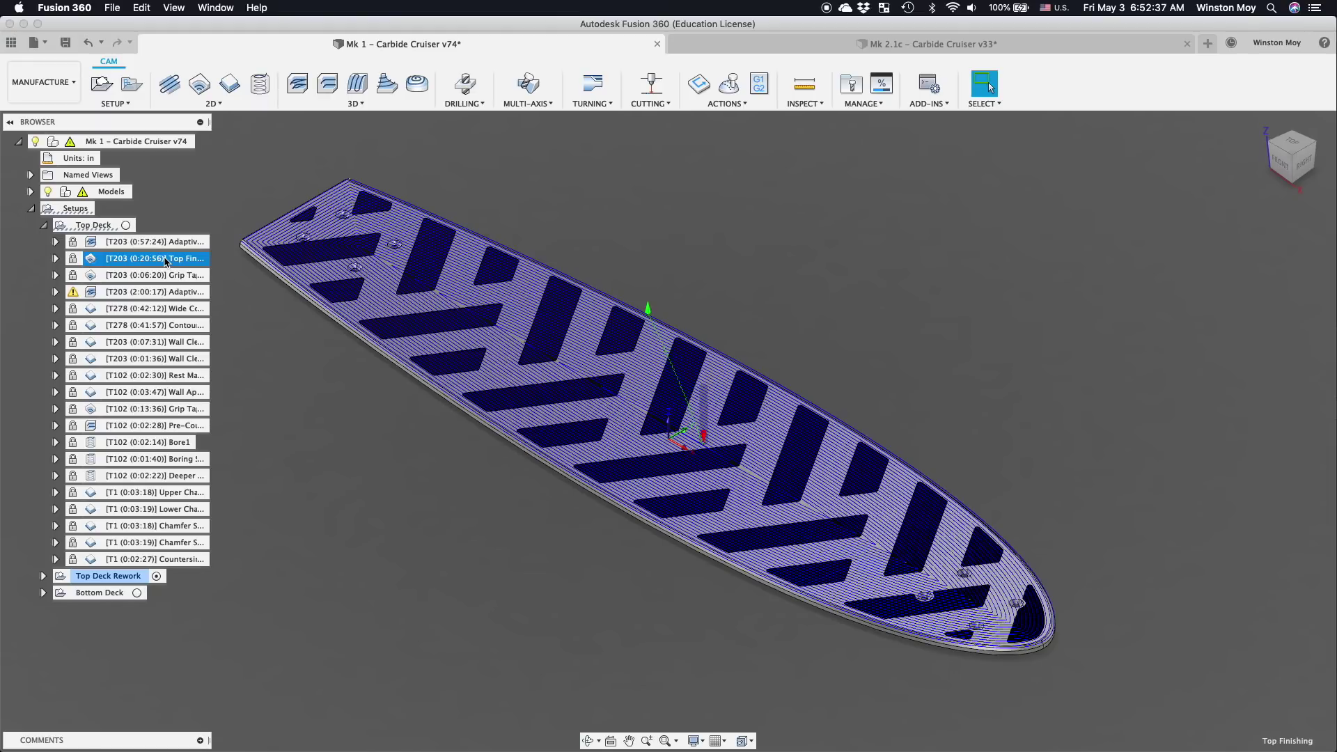
click(163, 276)
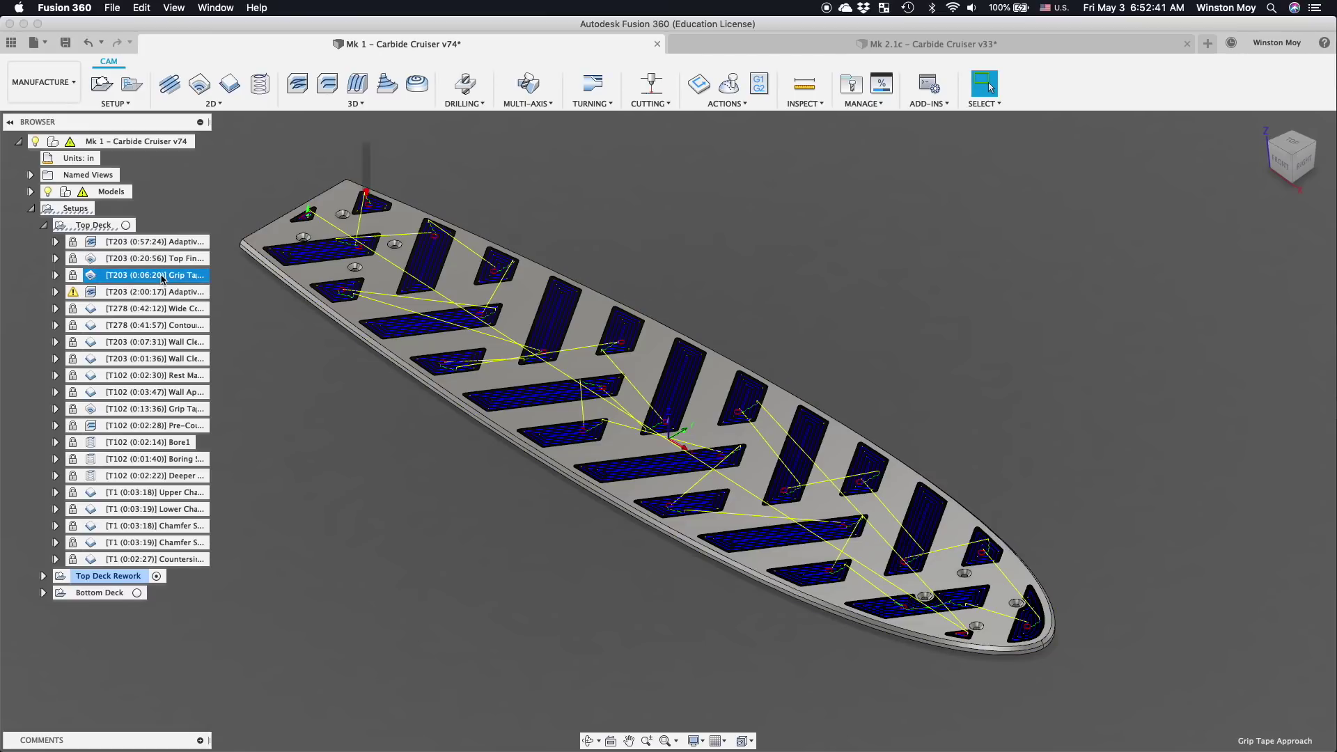
click(168, 293)
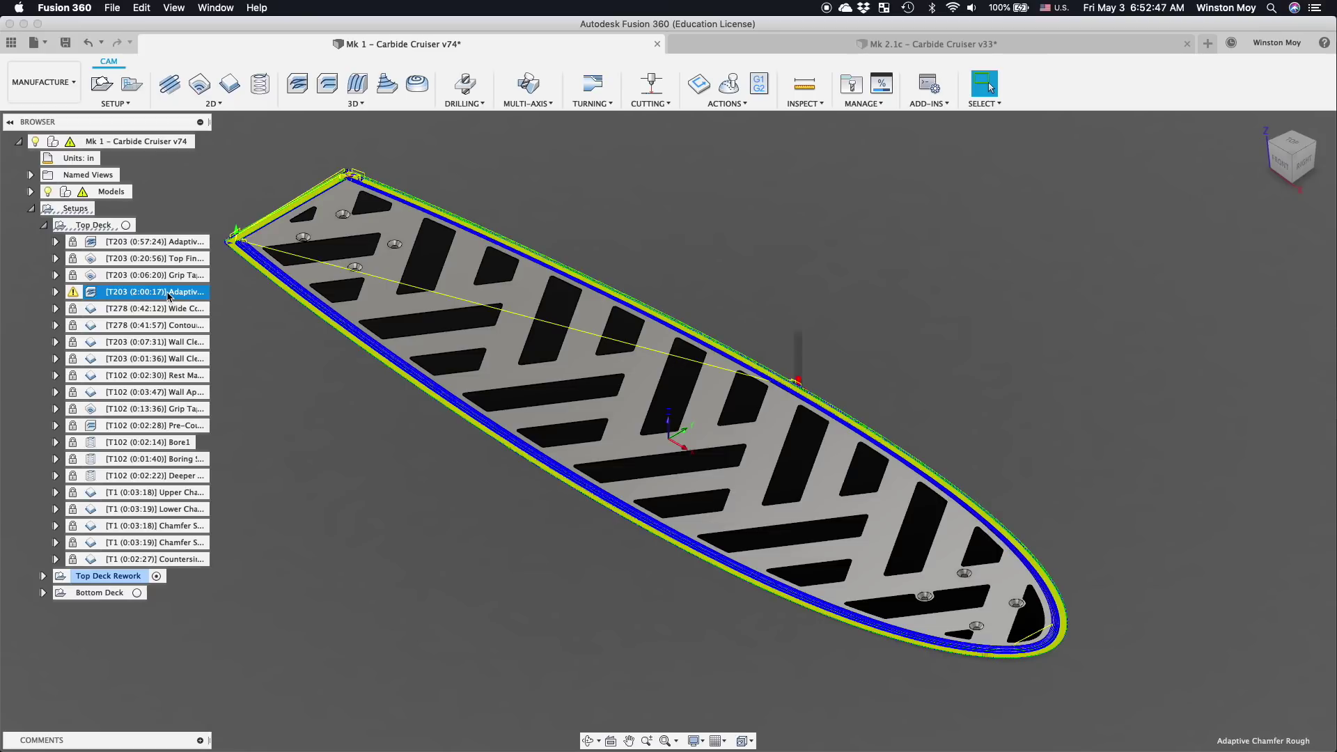
Inspect the Wide Contour and contour toolpaths at the board's chamfered end from above and side
click(1292, 143)
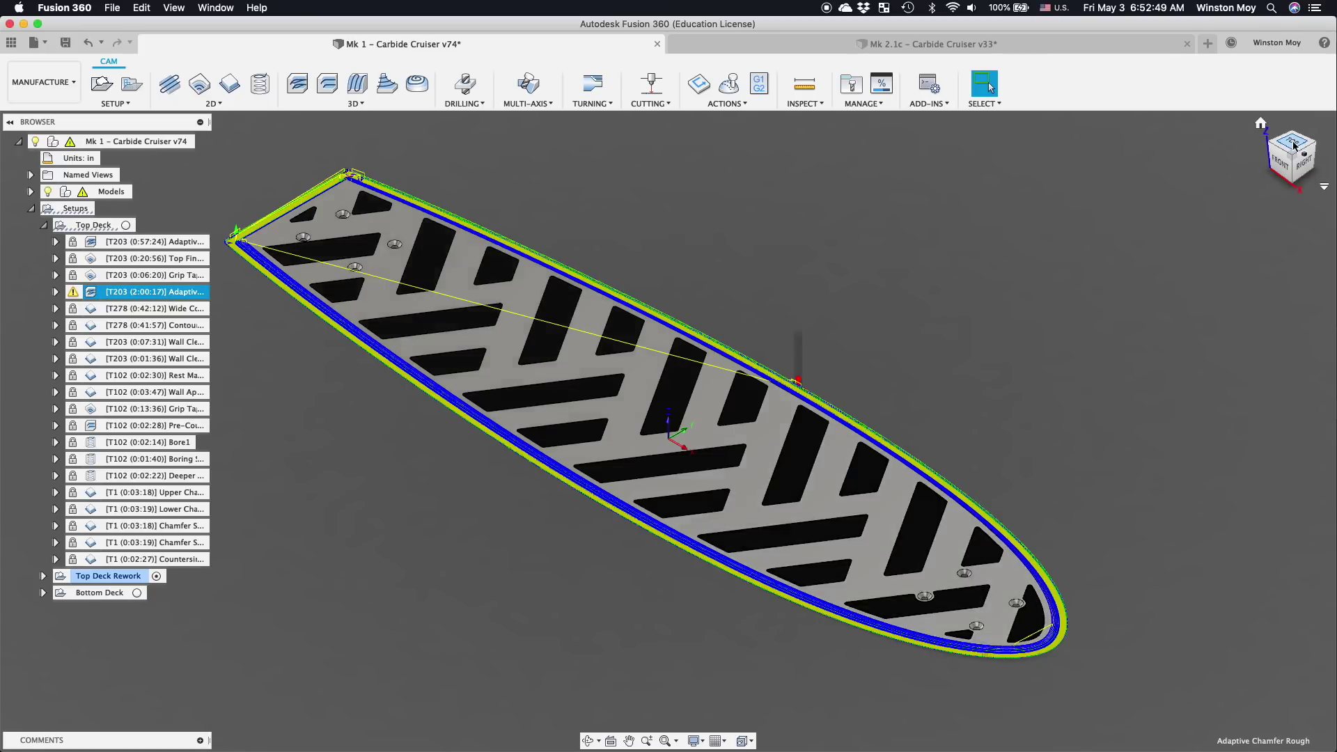
scroll(916, 256, down, 5)
scroll(780, 592, up, 10)
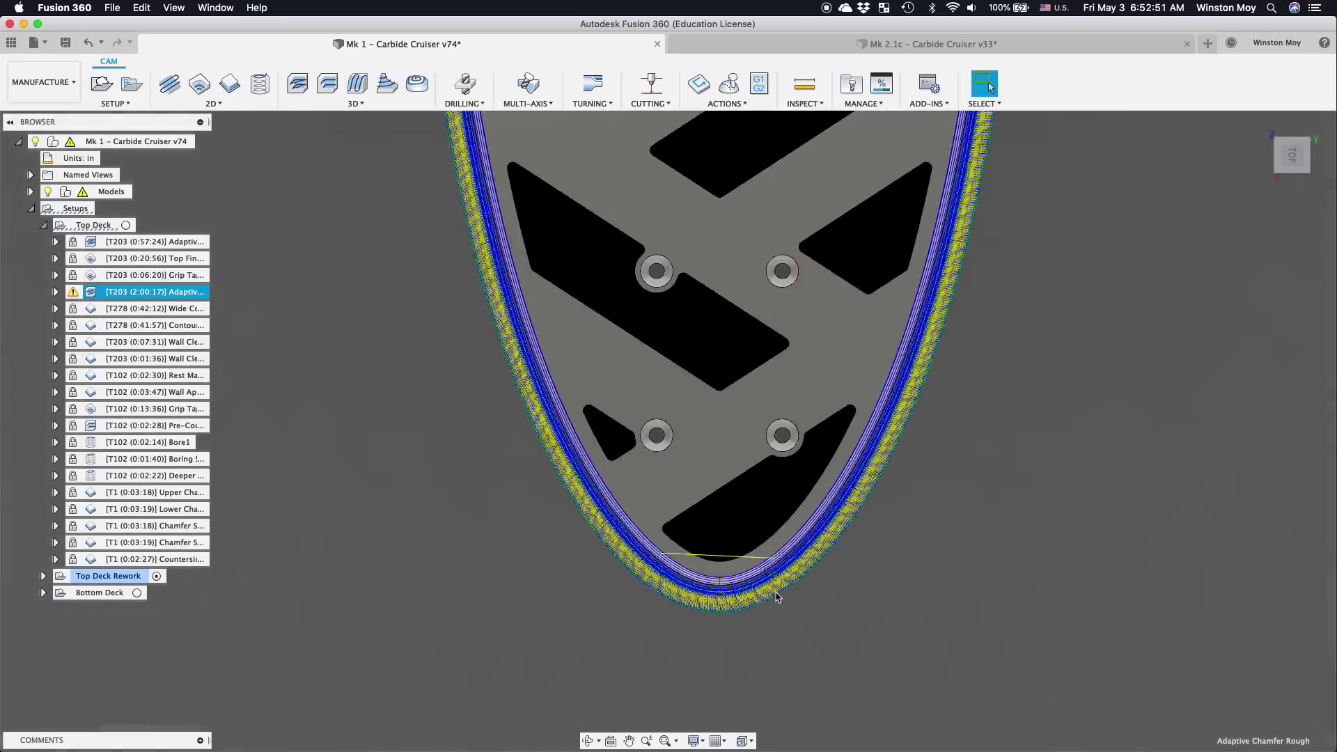
scroll(685, 559, up, 5)
shift+middle_drag(684, 559, 703, 547)
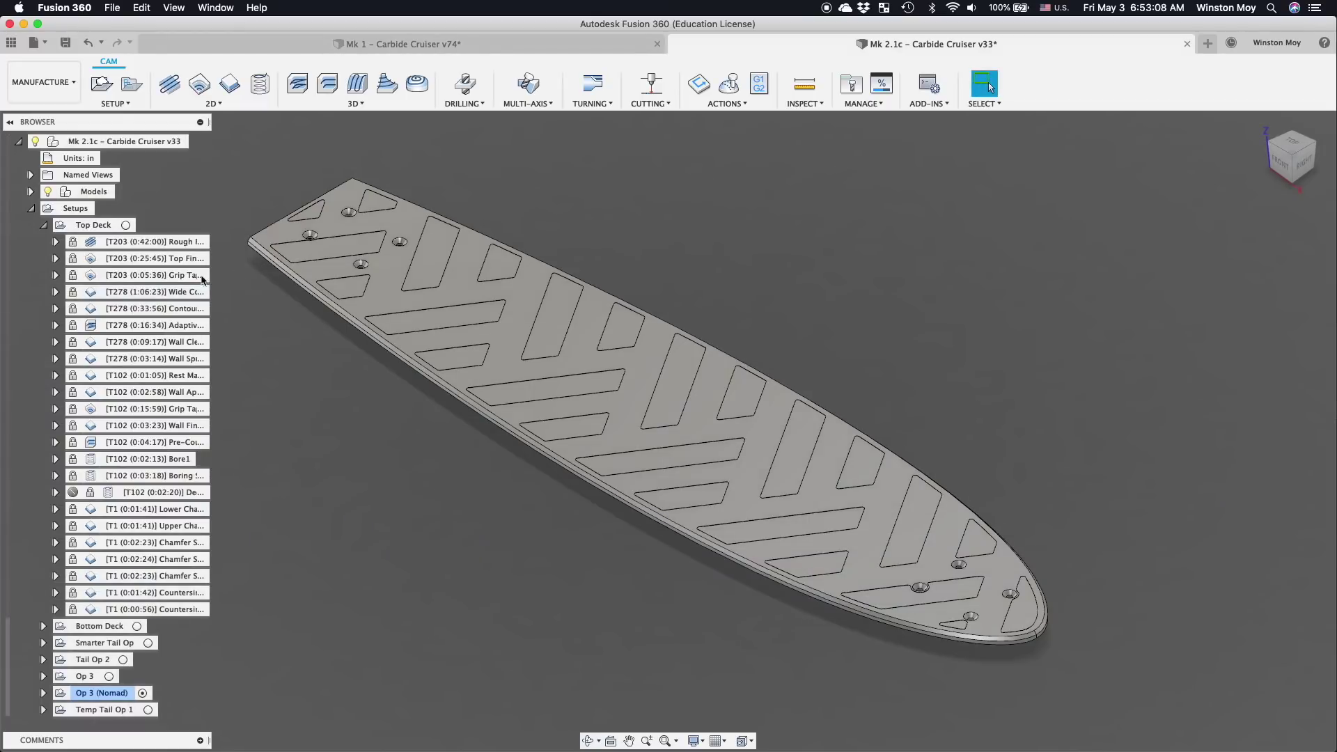
click(147, 292)
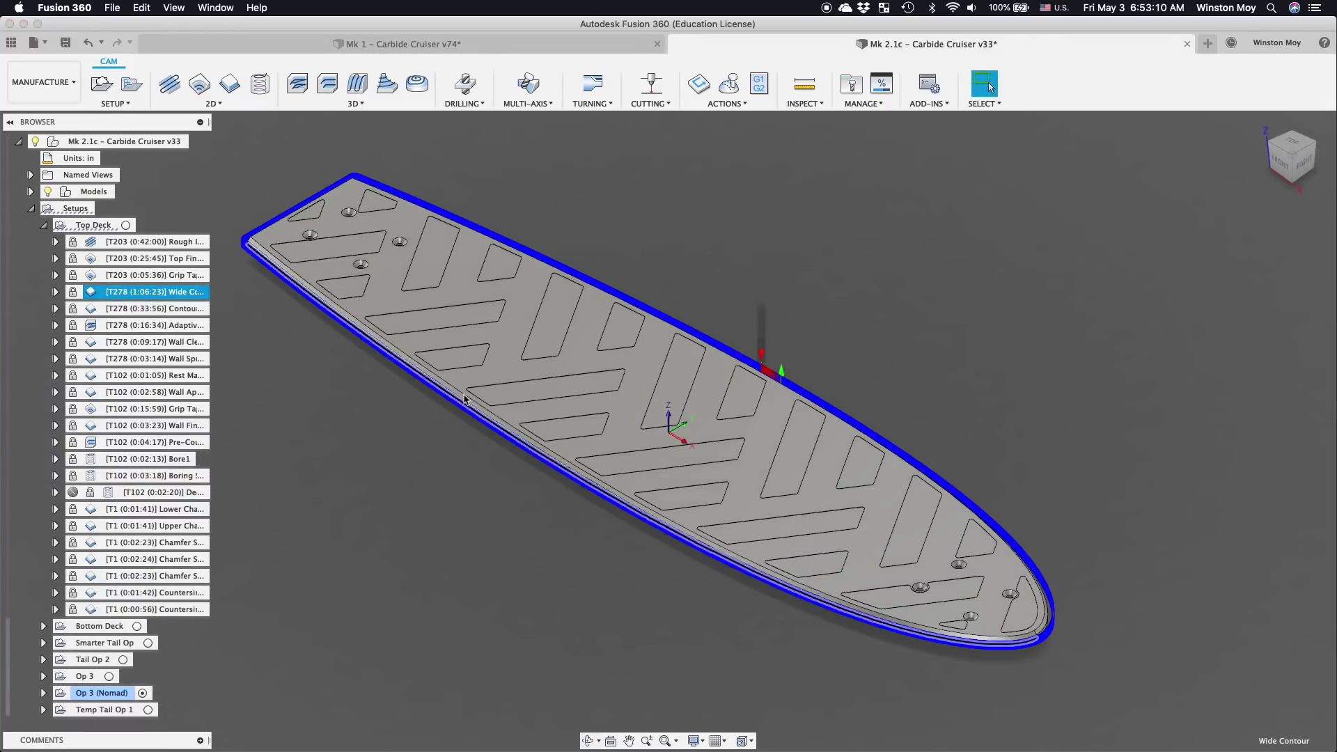
scroll(1069, 713, up, 2)
scroll(1068, 713, up, 5)
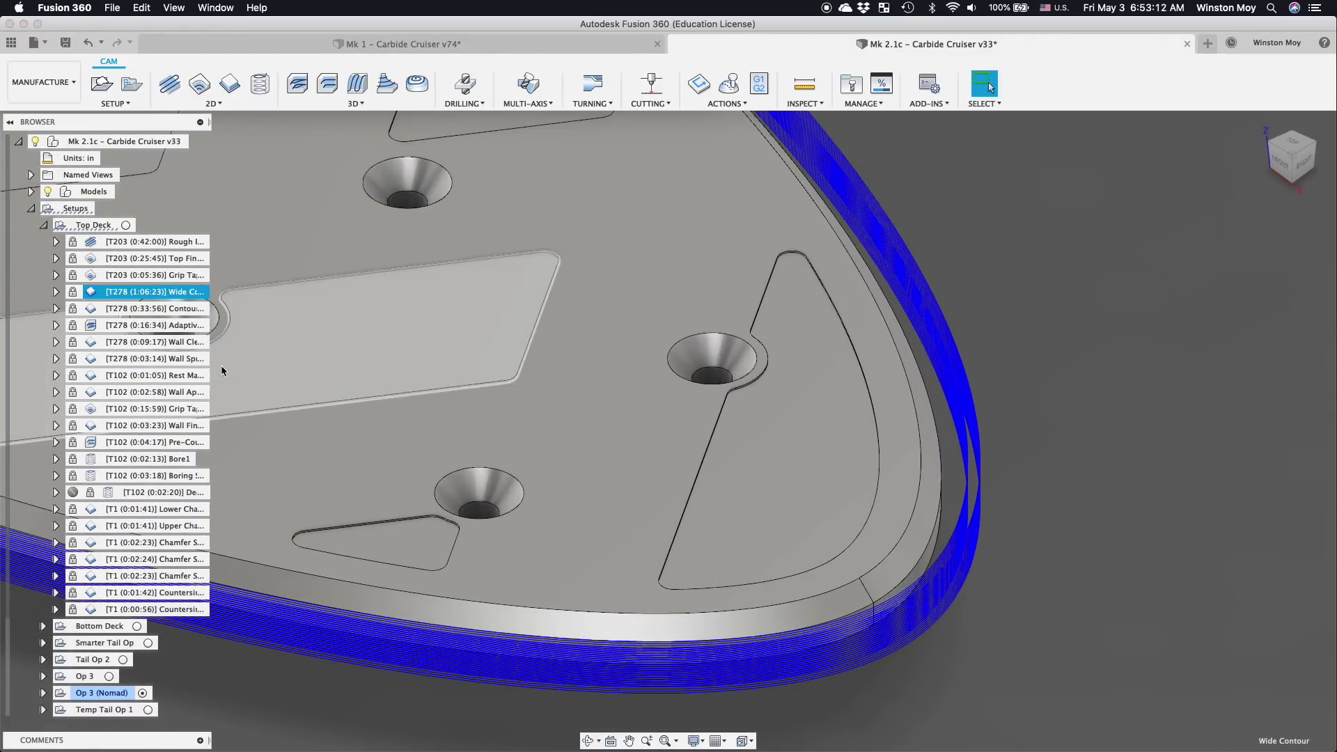
shift+click(179, 311)
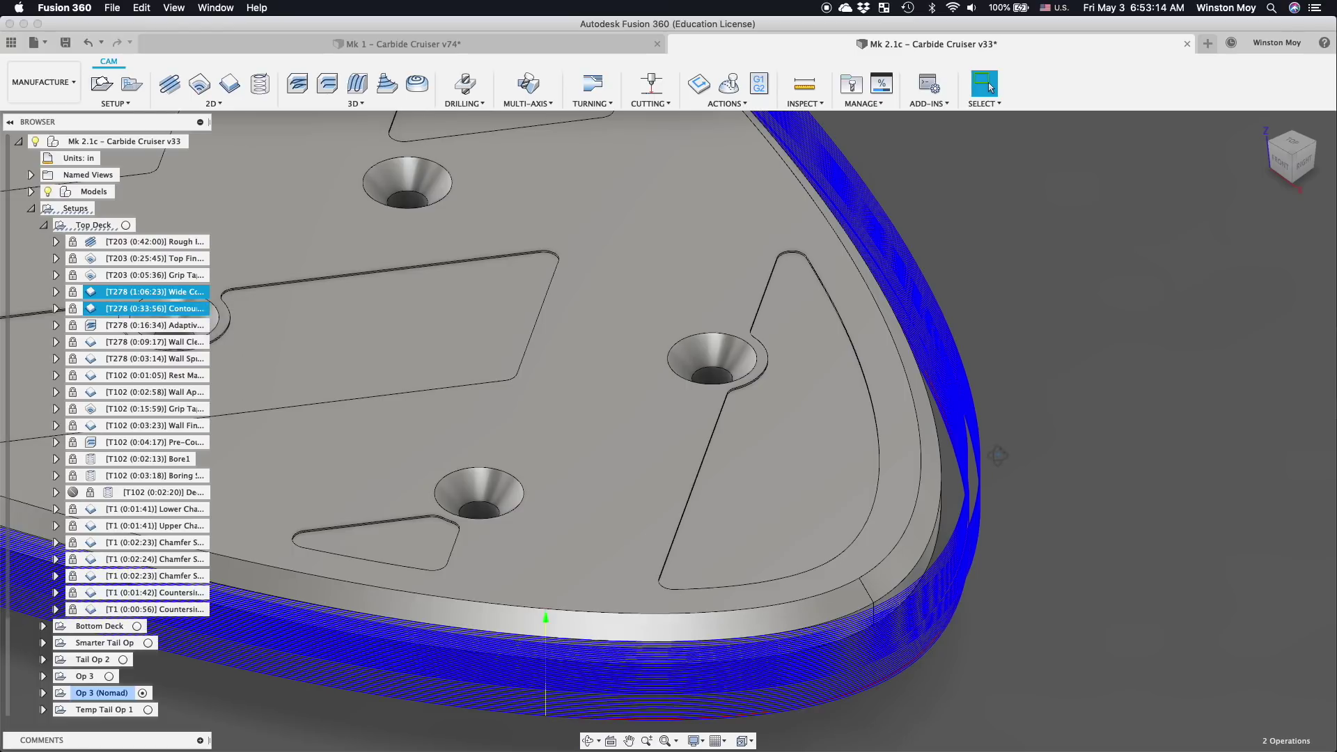
shift+middle_drag(998, 455, 1006, 523)
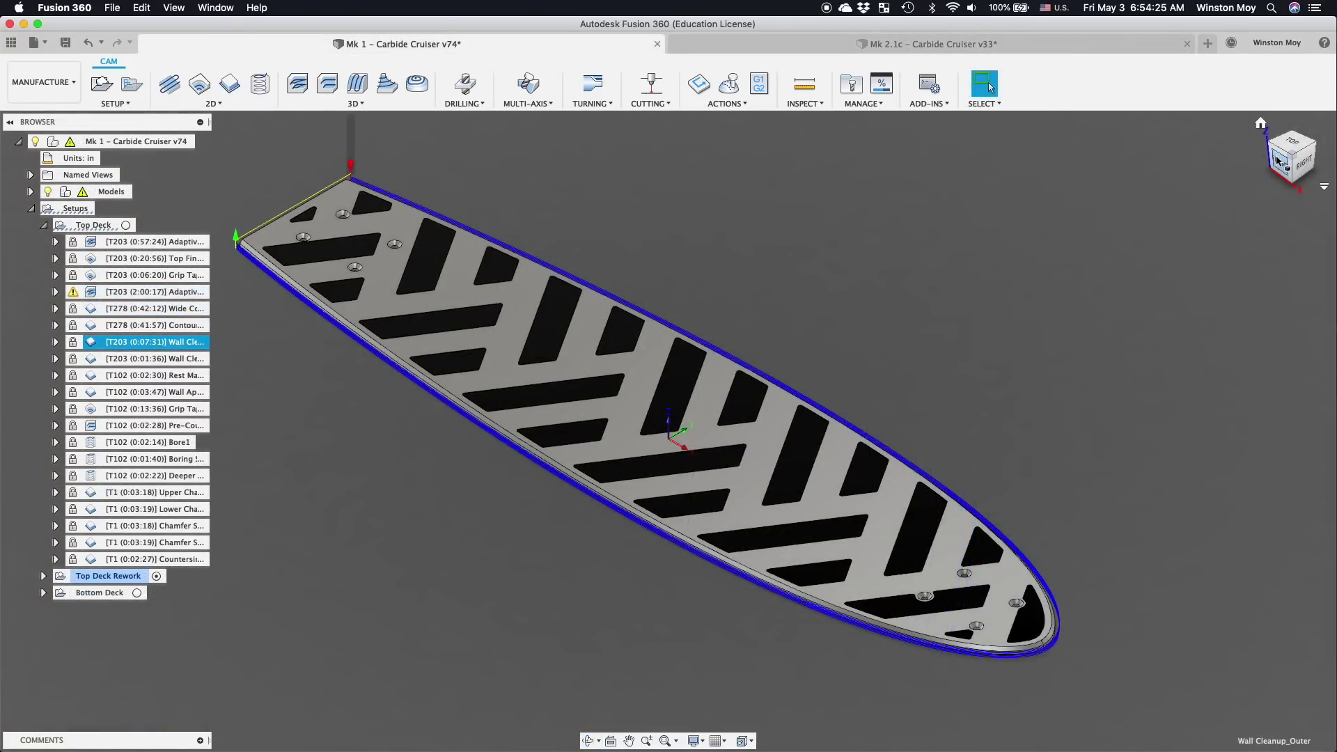
In the front view, show both T203 Wall Cleanup toolpaths together, then deselect them
click(1279, 161)
scroll(1264, 433, up, 5)
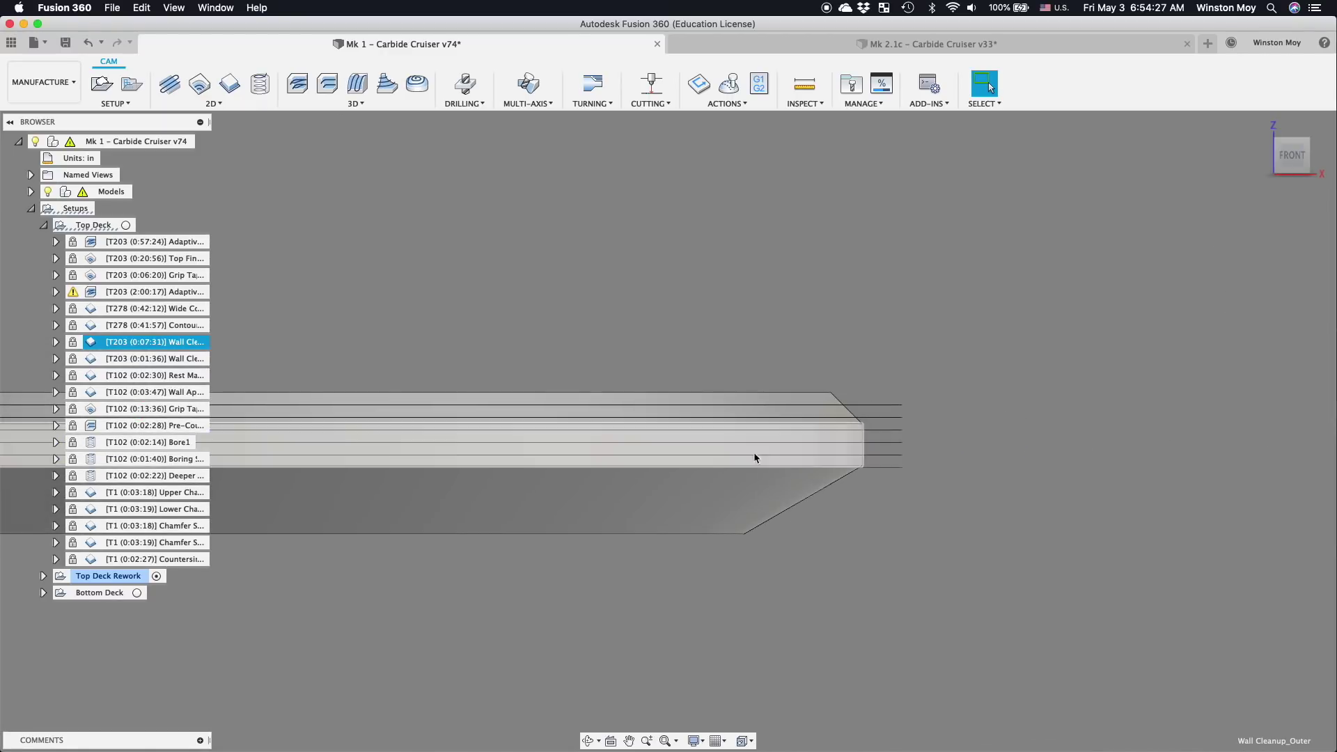
shift+click(168, 359)
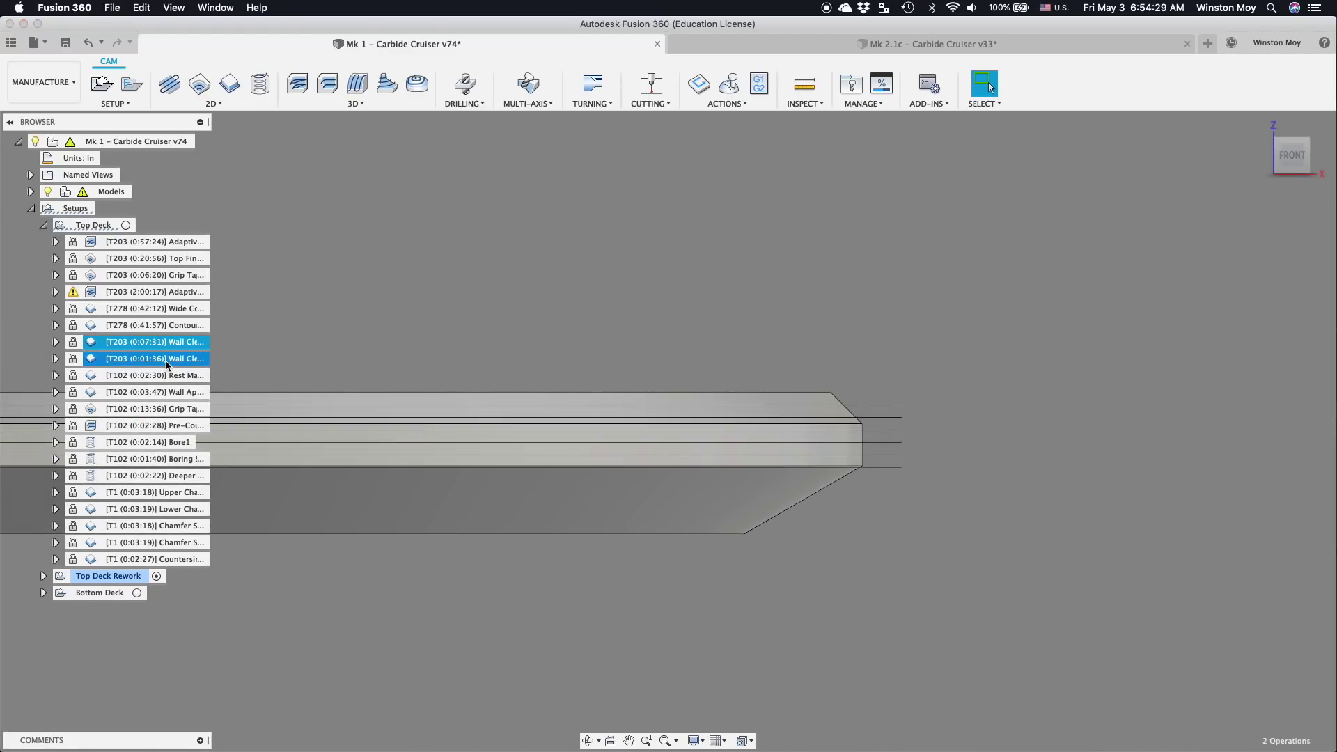
scroll(1017, 495, up, 3)
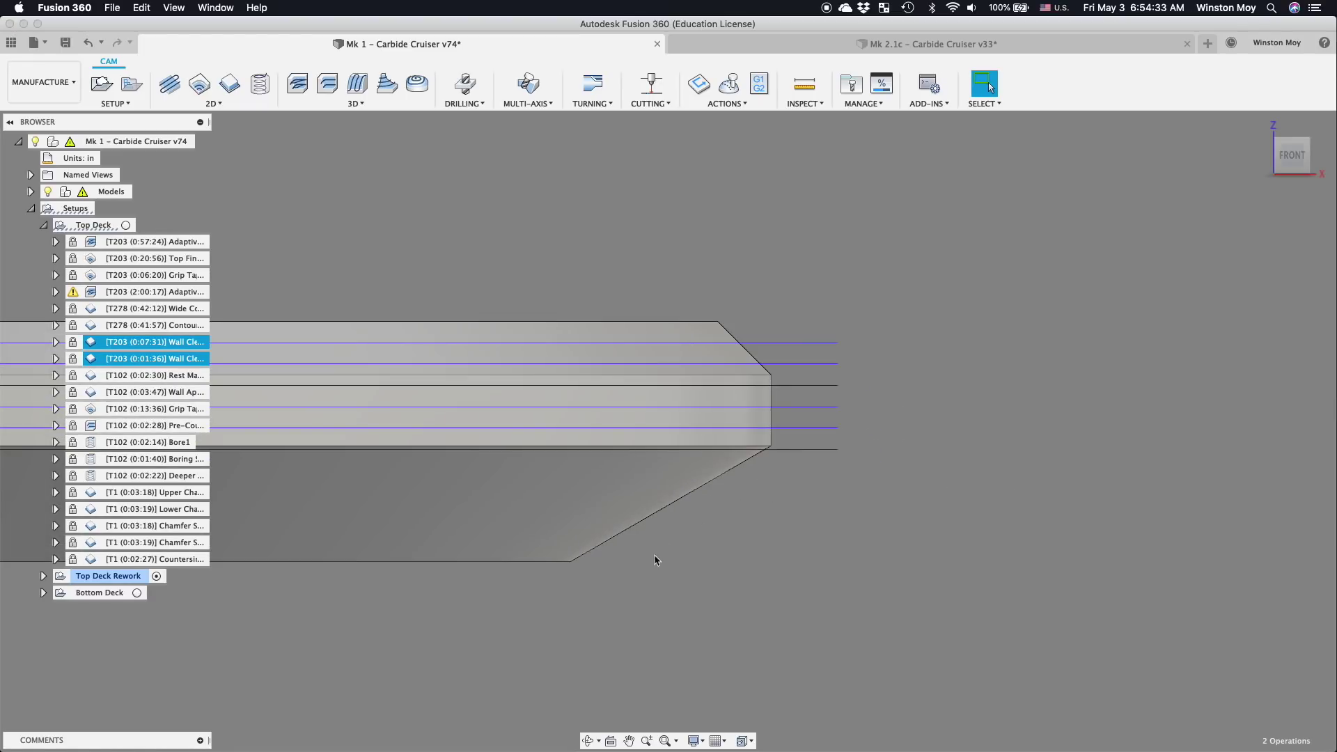
click(767, 528)
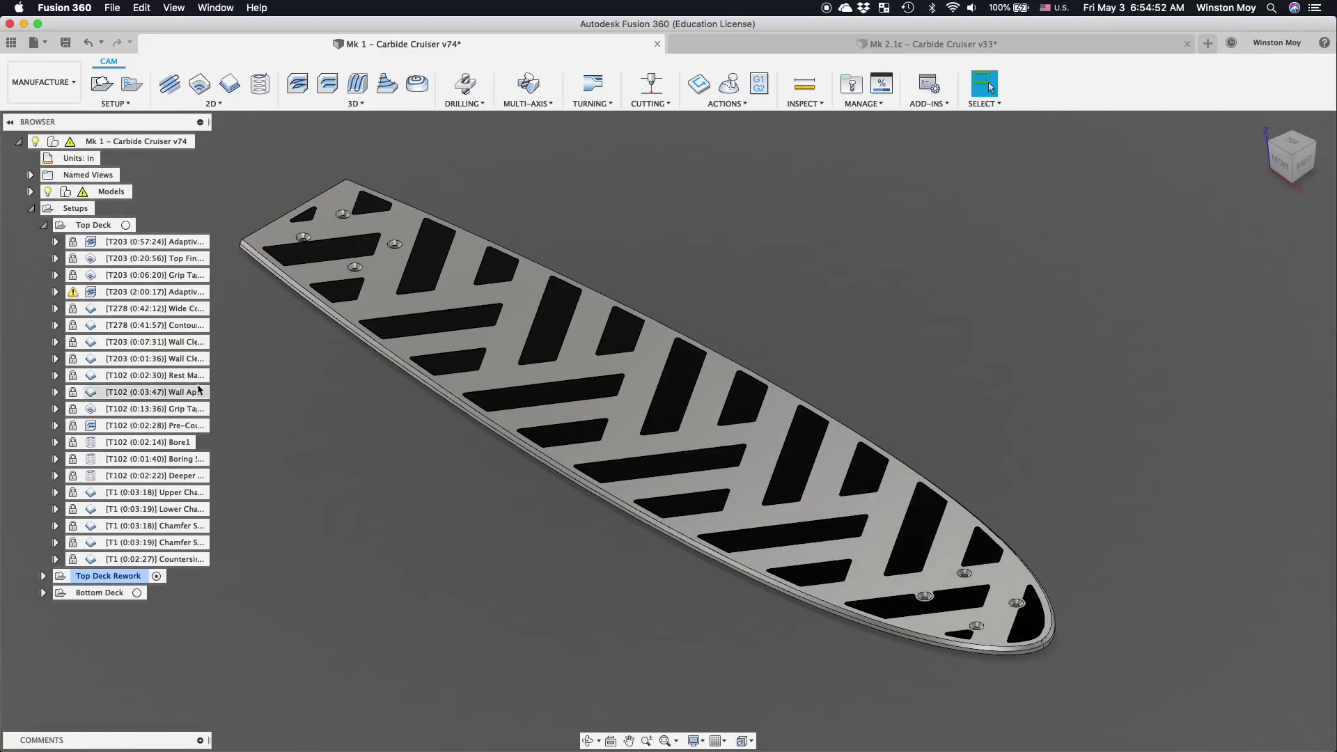
click(178, 379)
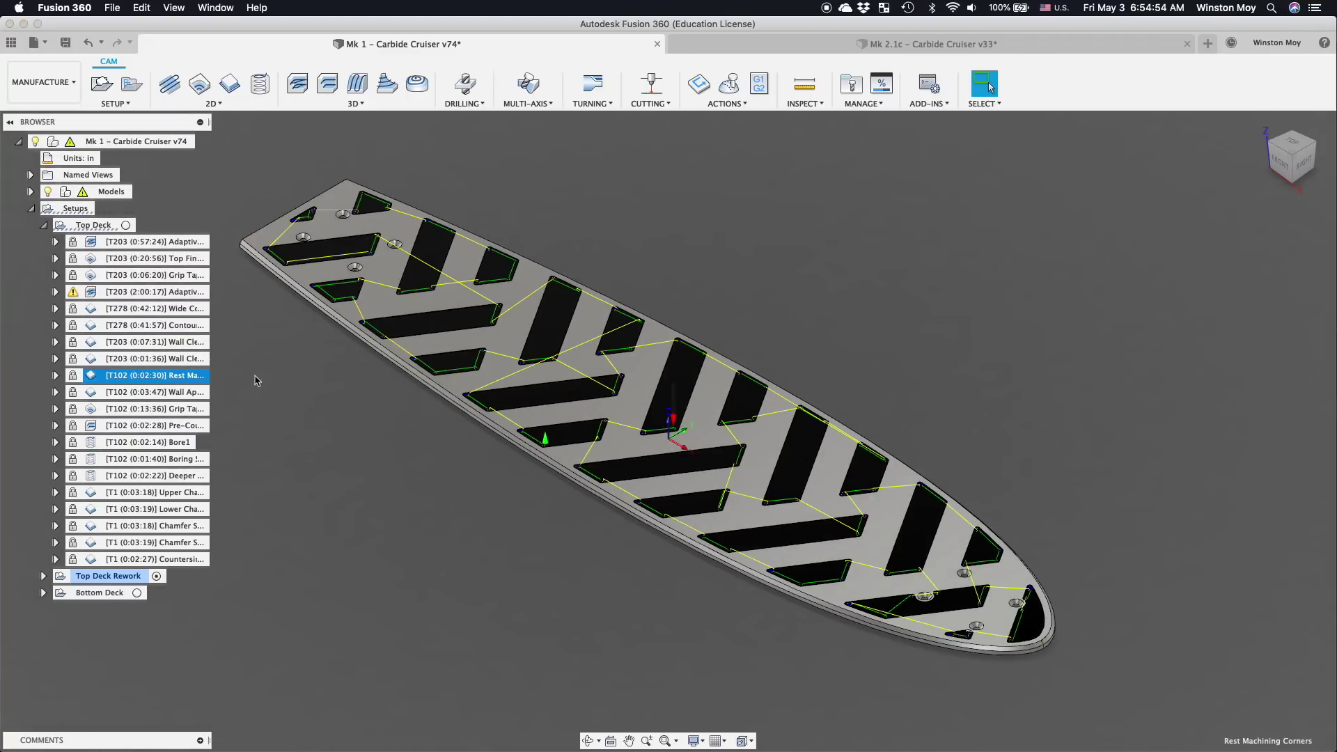
scroll(680, 440, up, 10)
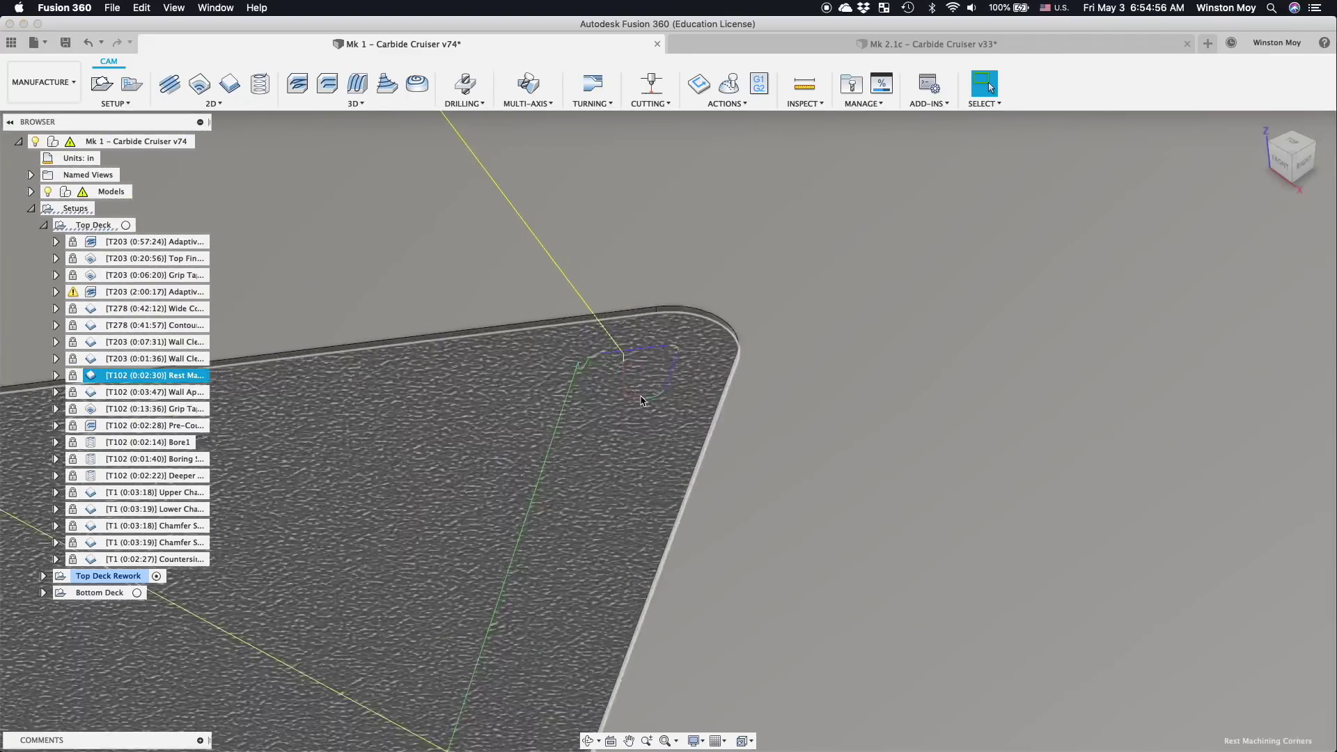
shift+middle_drag(641, 401, 679, 571)
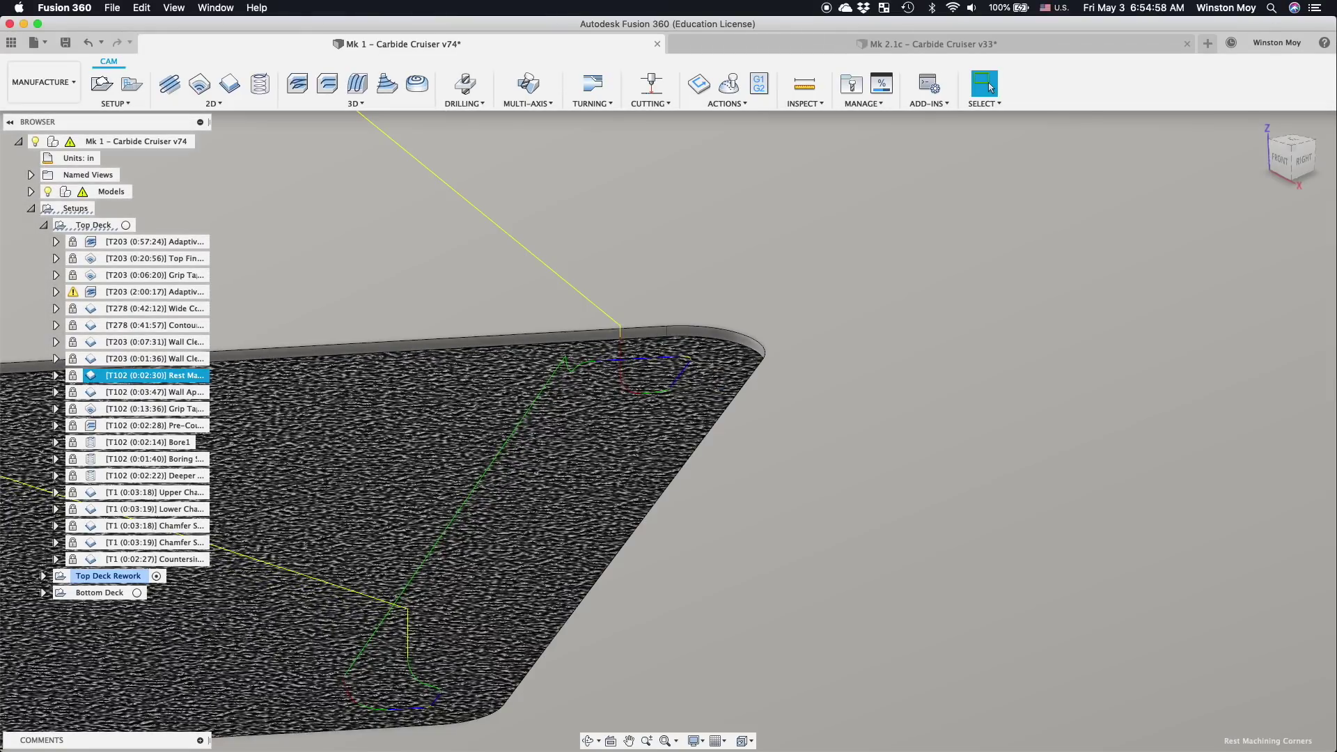
shift+middle_drag(519, 569, 582, 513)
scroll(583, 515, down, 3)
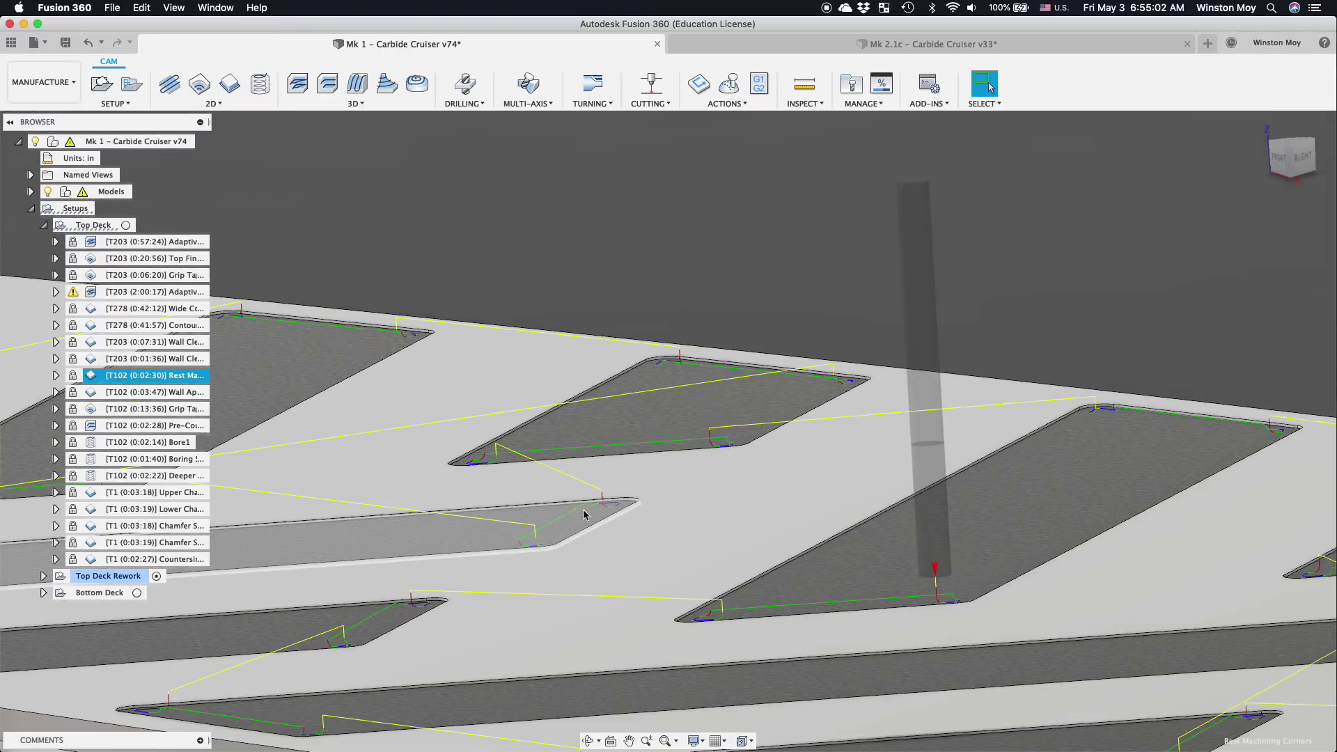
click(585, 515)
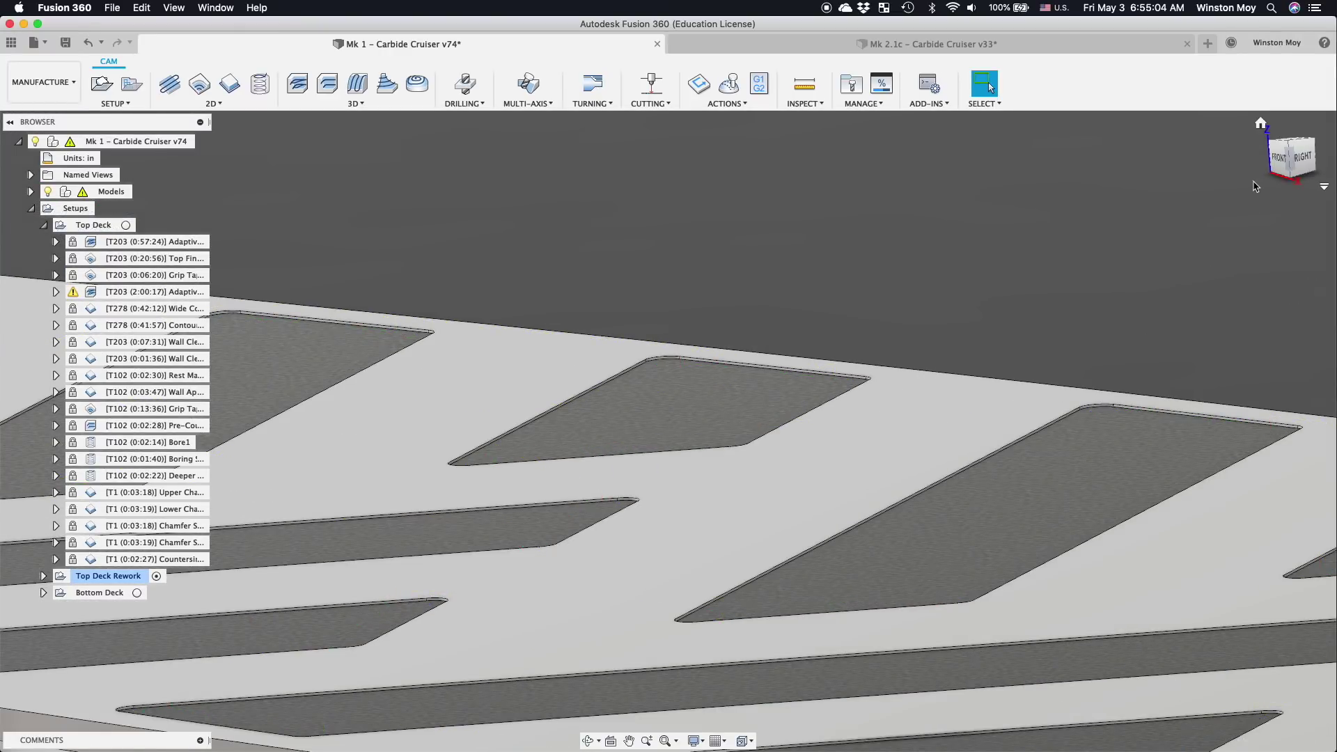
click(1261, 124)
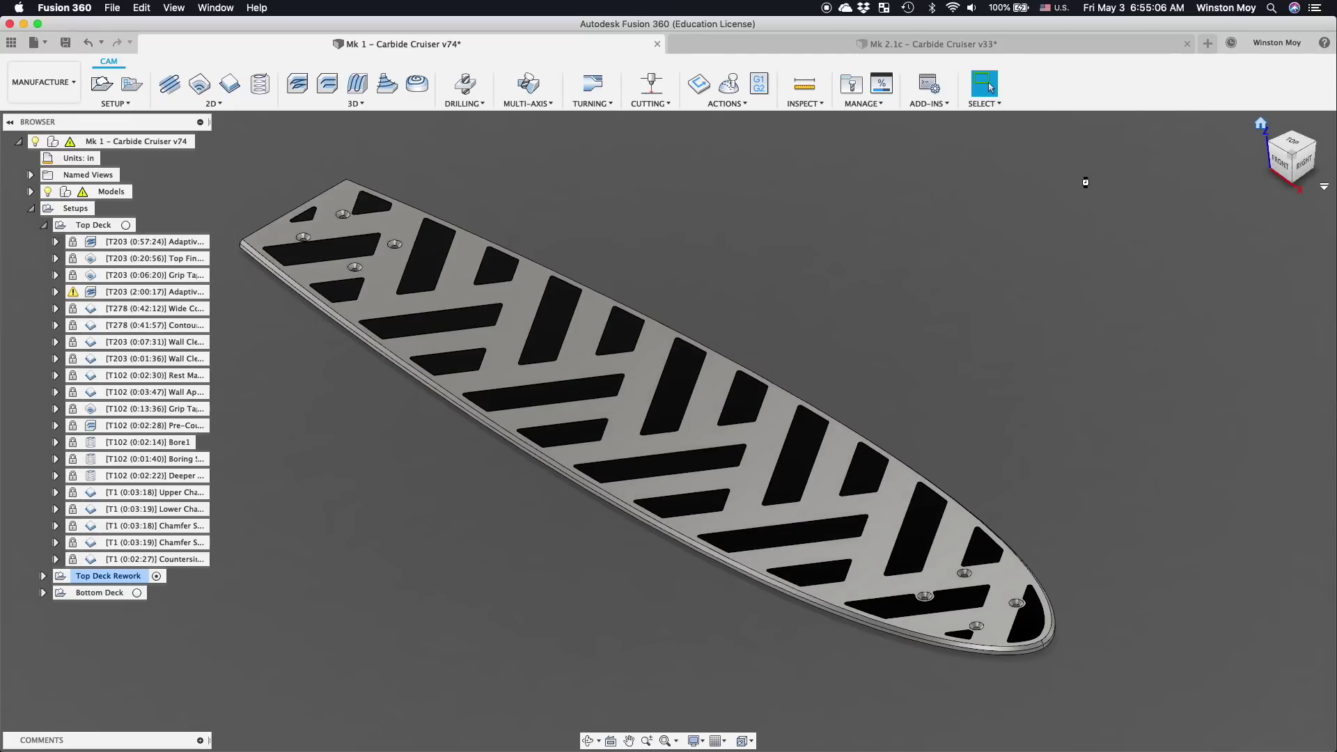
Review the Wall Approach, Grip Tape Pocket and Pre-Countersink toolpaths, orbiting around the countersink hole
click(182, 394)
click(184, 408)
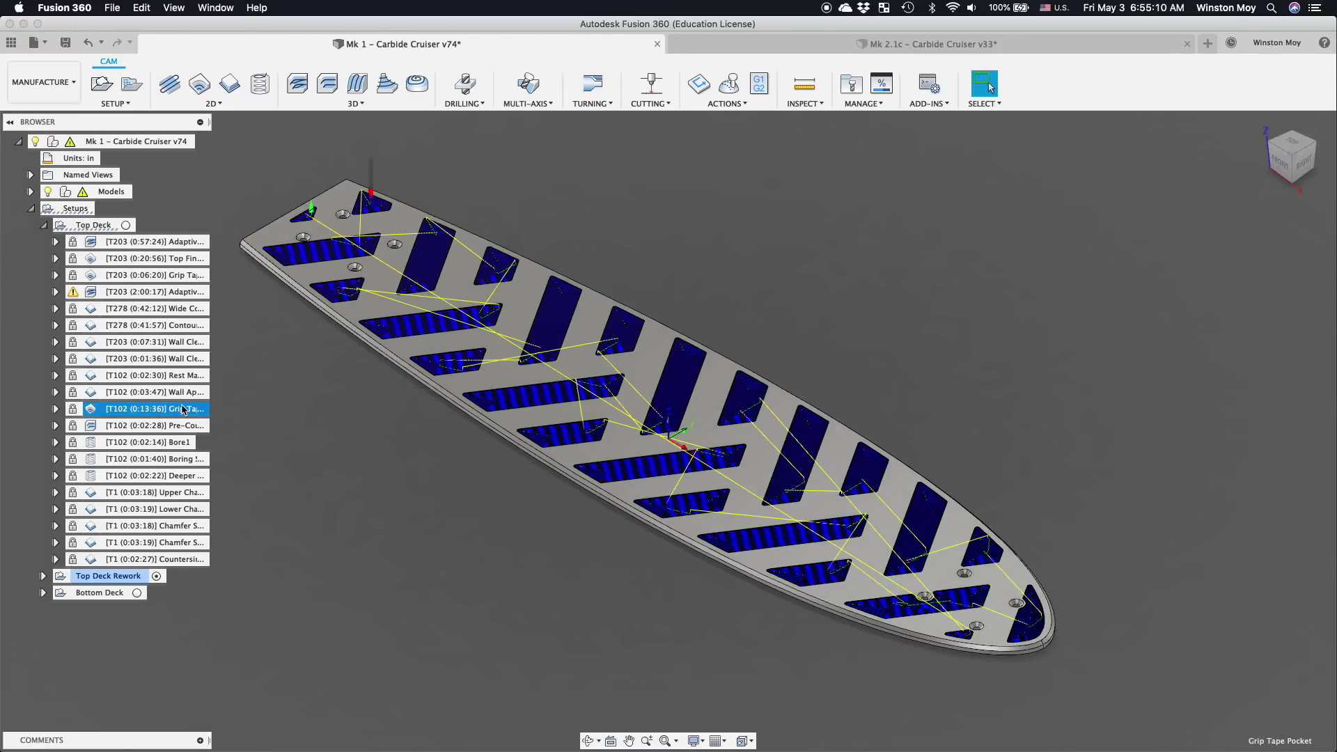
click(185, 425)
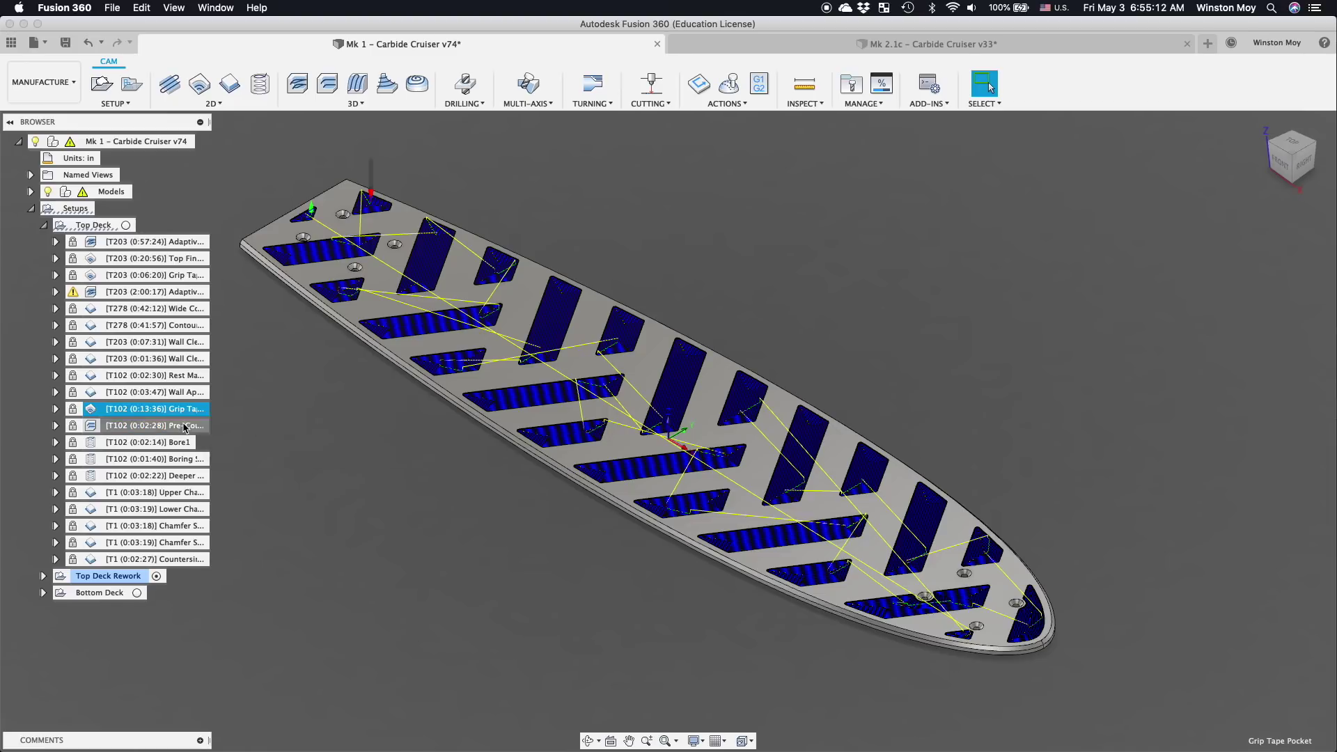
scroll(1007, 639, up, 10)
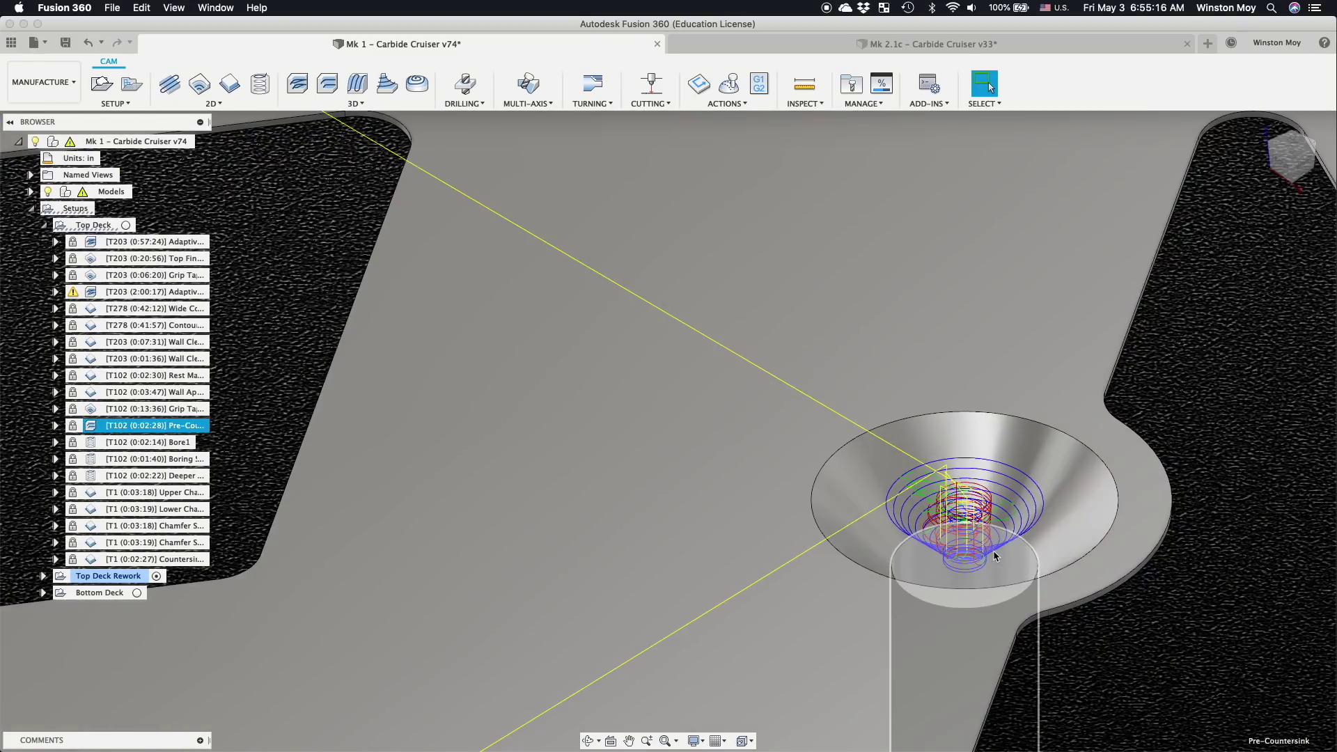
shift+middle_drag(994, 555, 1038, 209)
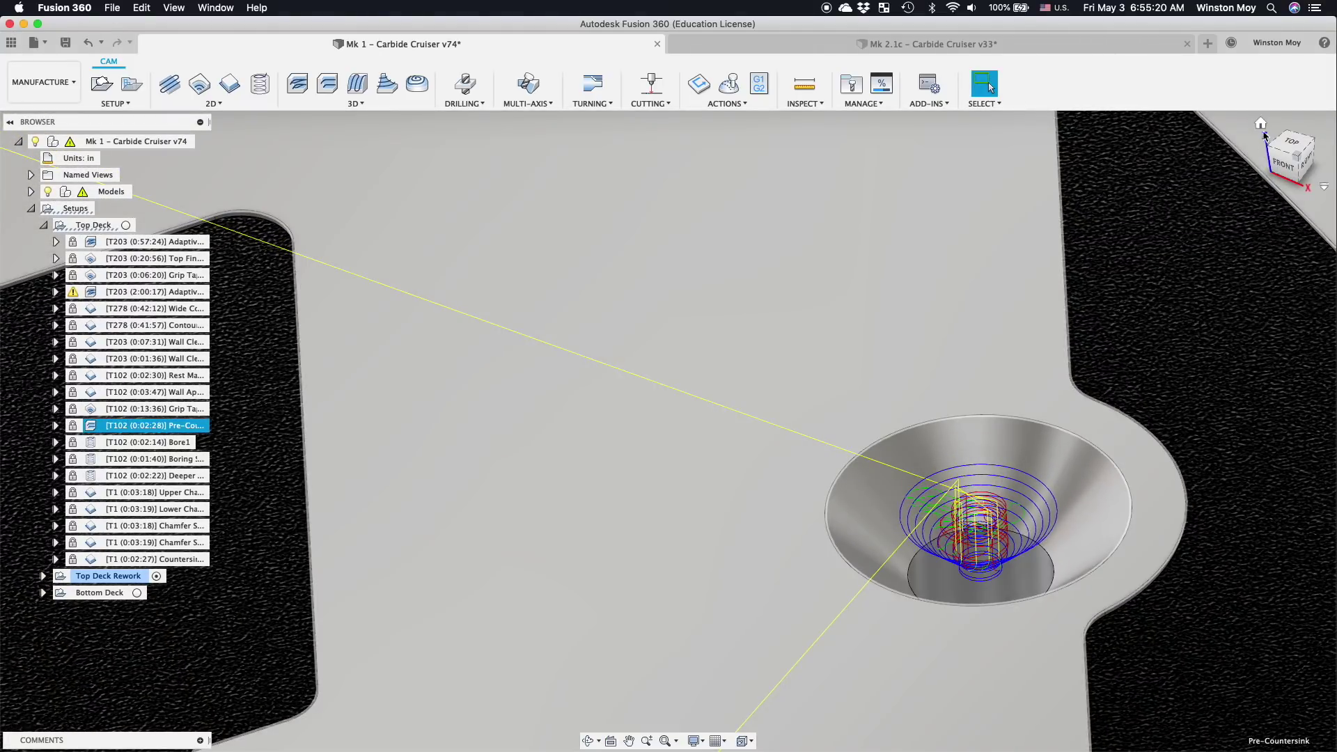
click(1260, 123)
Show the Bore1, Boring Spring Pass and Upper Chamfer toolpaths, then simulate Upper Chamfer
click(129, 444)
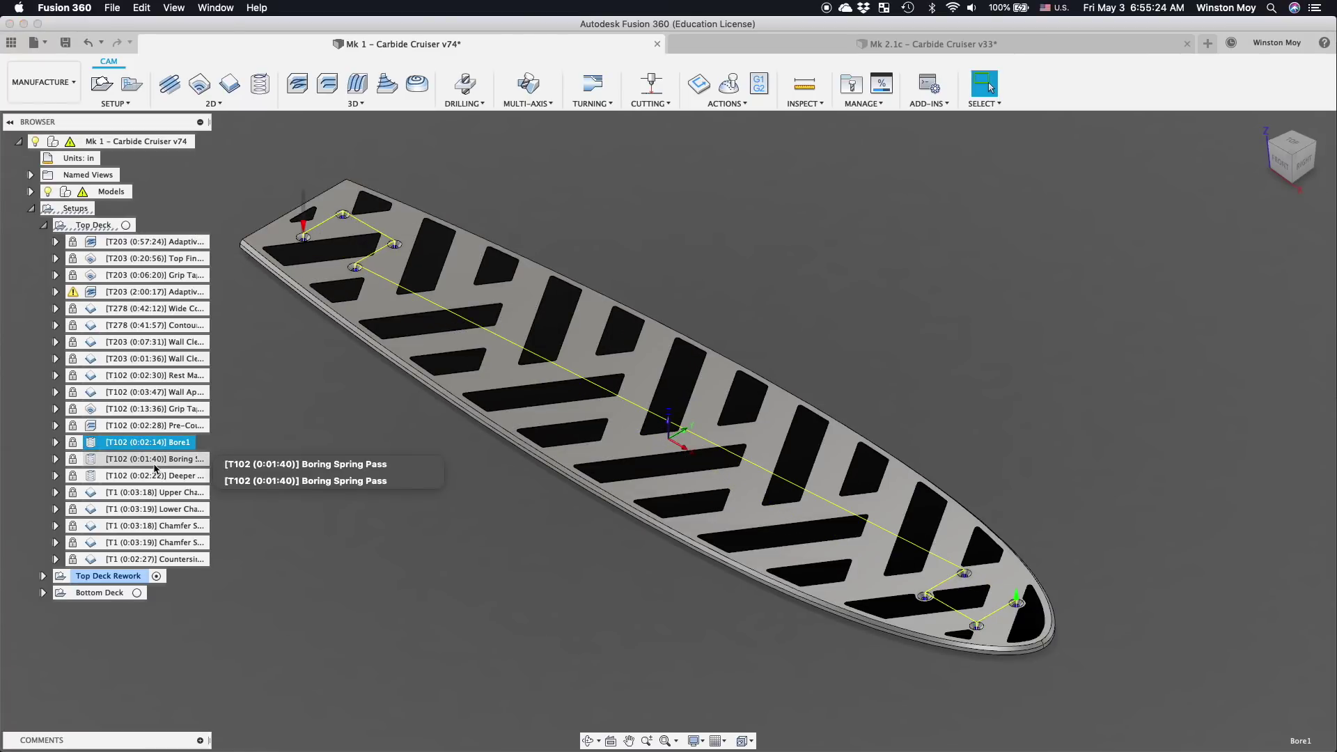
click(155, 462)
click(160, 494)
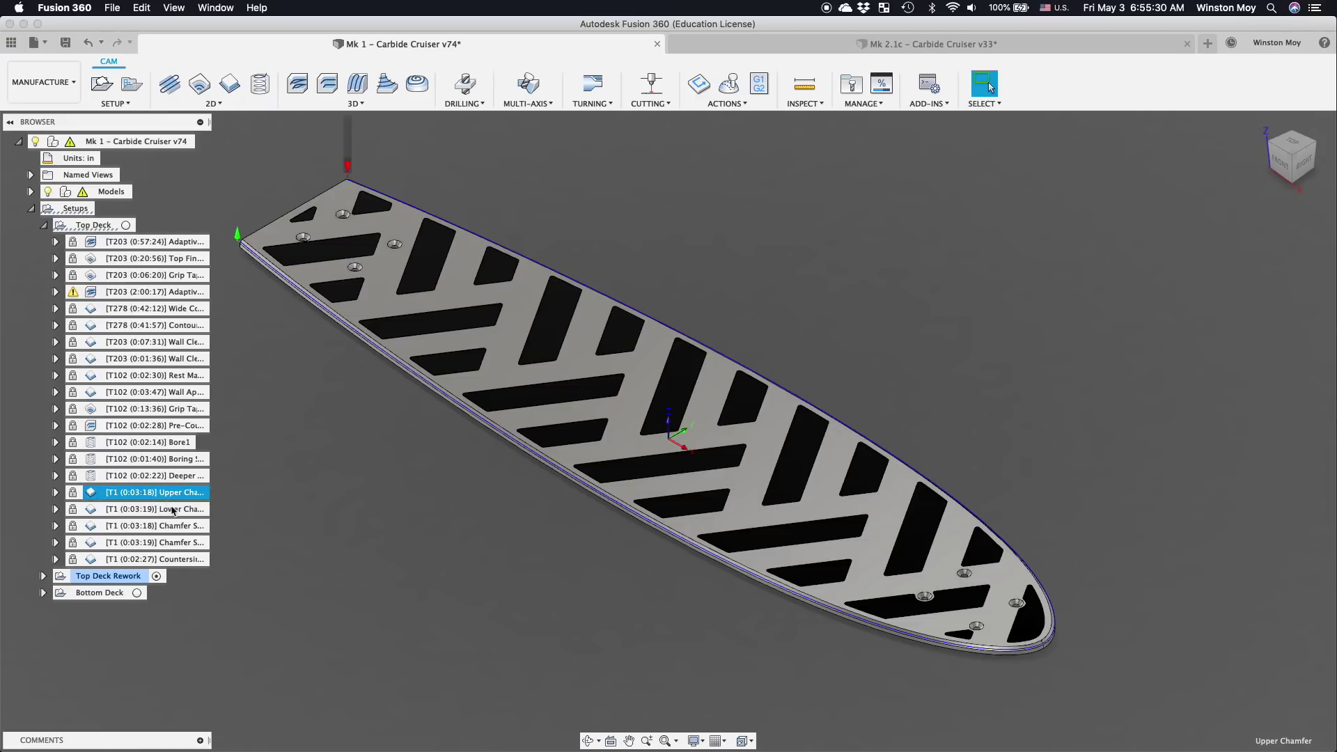
click(1311, 171)
Play the chamfer simulation from the right view, scrubbing ahead to the Lower Chamfer pass
scroll(647, 453, up, 5)
click(729, 83)
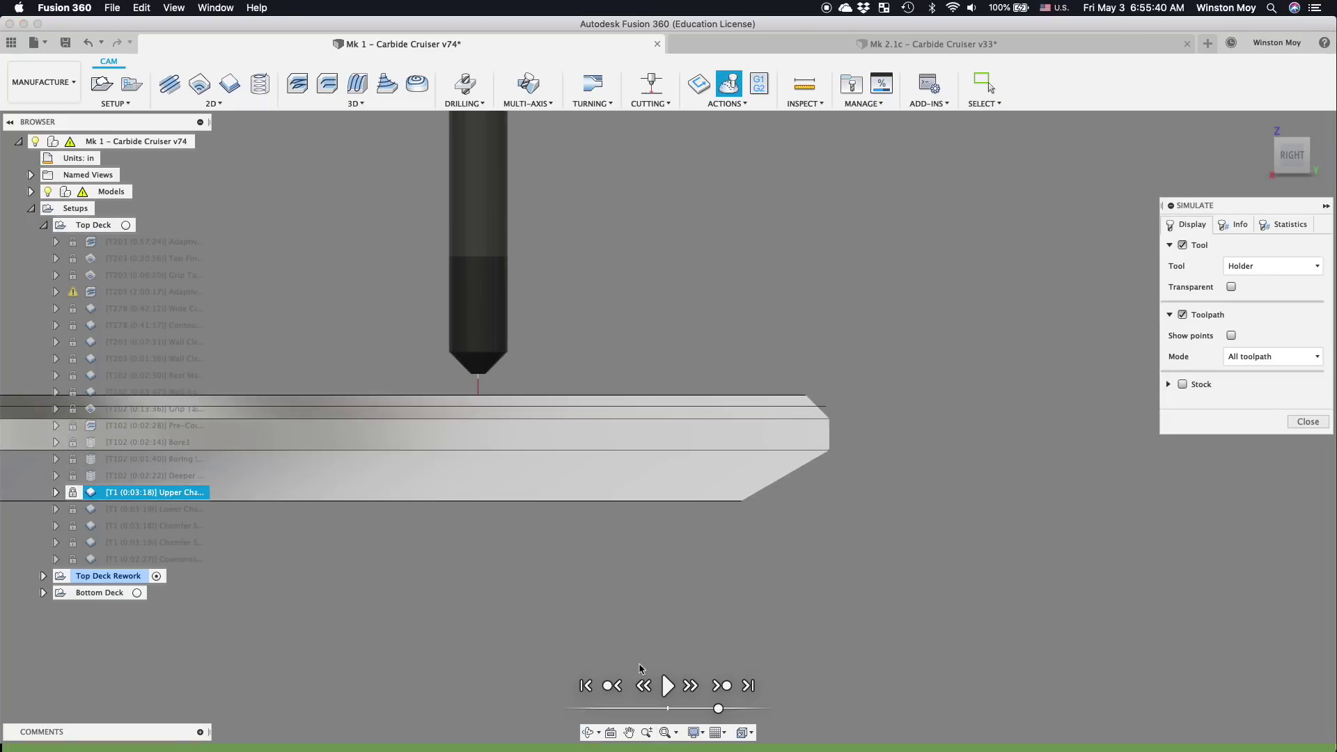
click(667, 686)
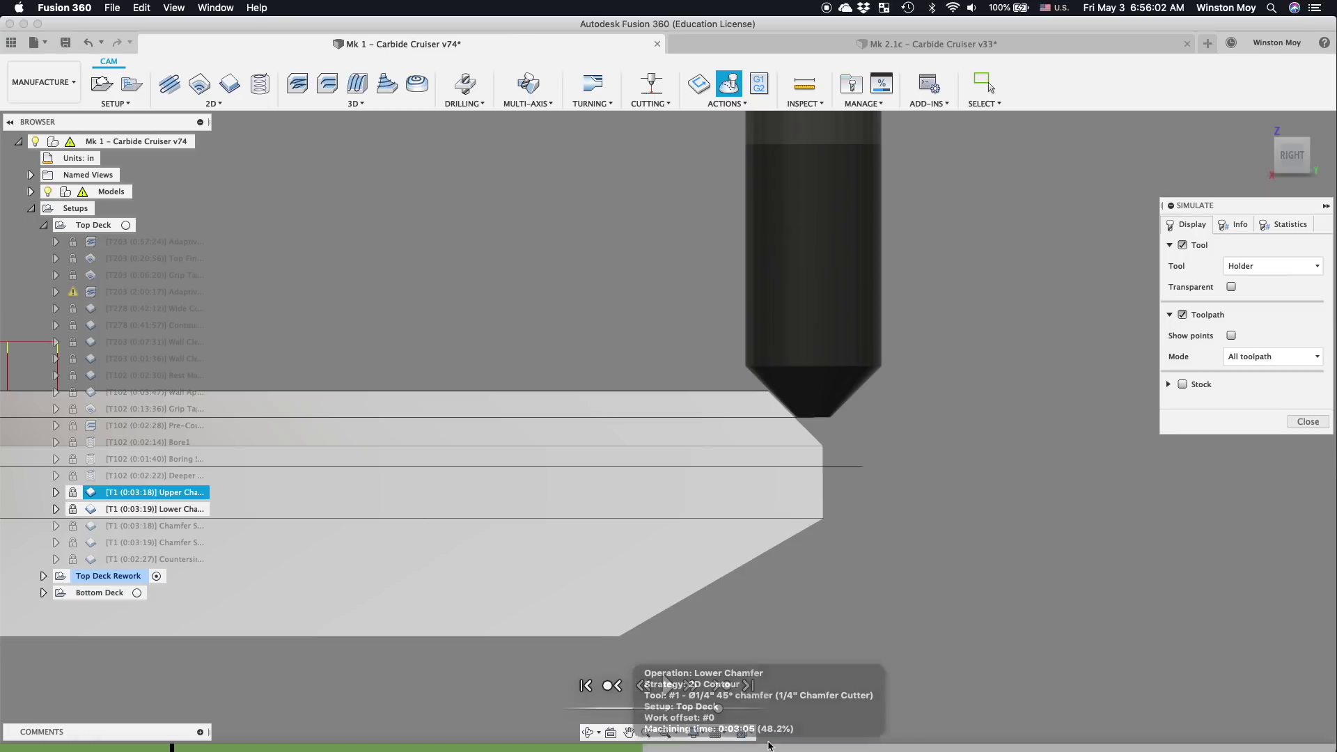
drag(768, 745, 866, 747)
scroll(827, 521, up, 3)
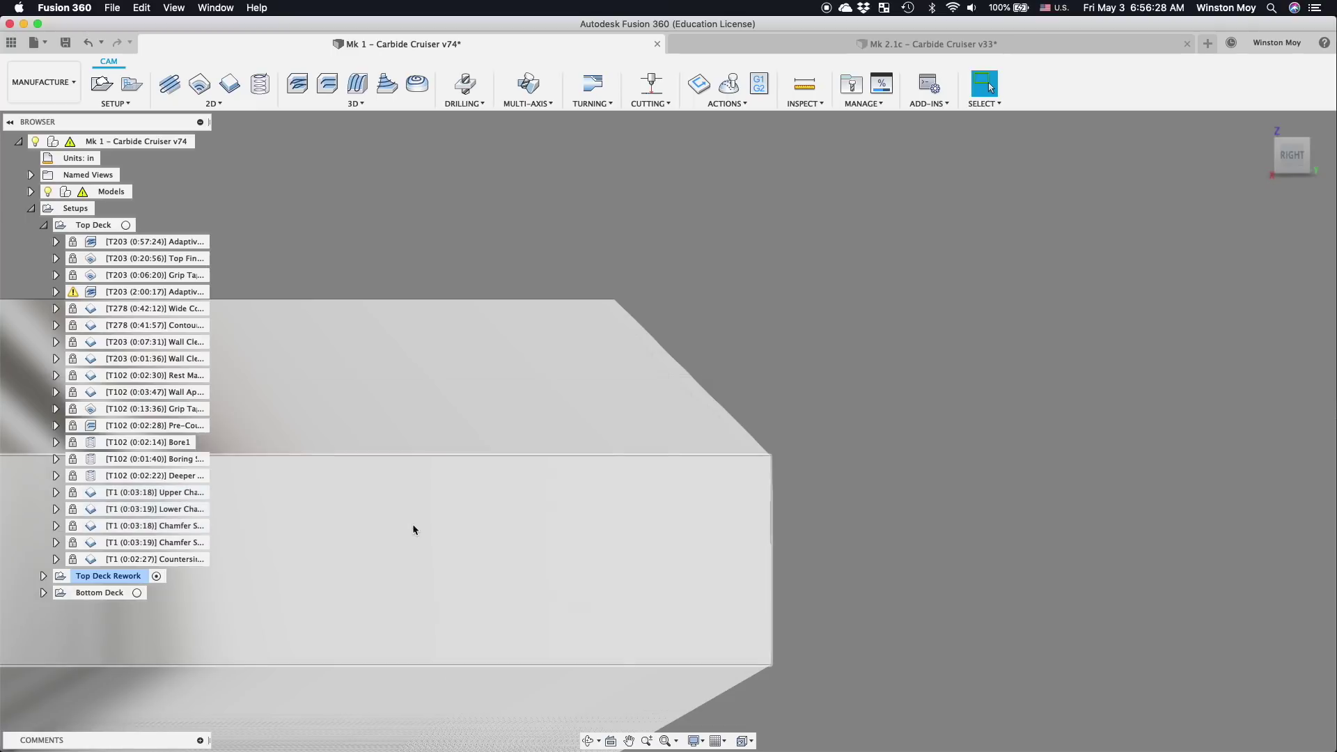
scroll(803, 501, down, 4)
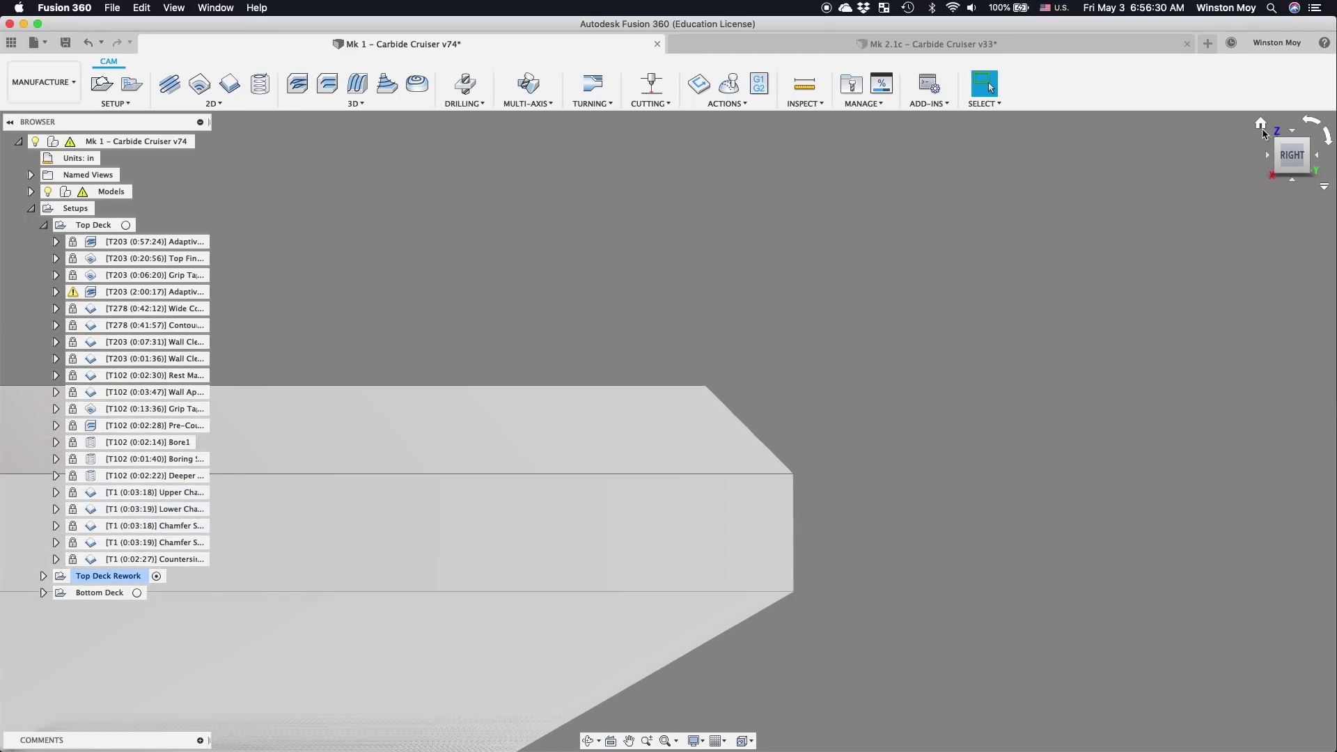
From the home view, show Upper Chamfer, Lower Chamfer, Chamfer Spring 1, Chamfer Spring 2, then Countersink toolpaths
click(1263, 128)
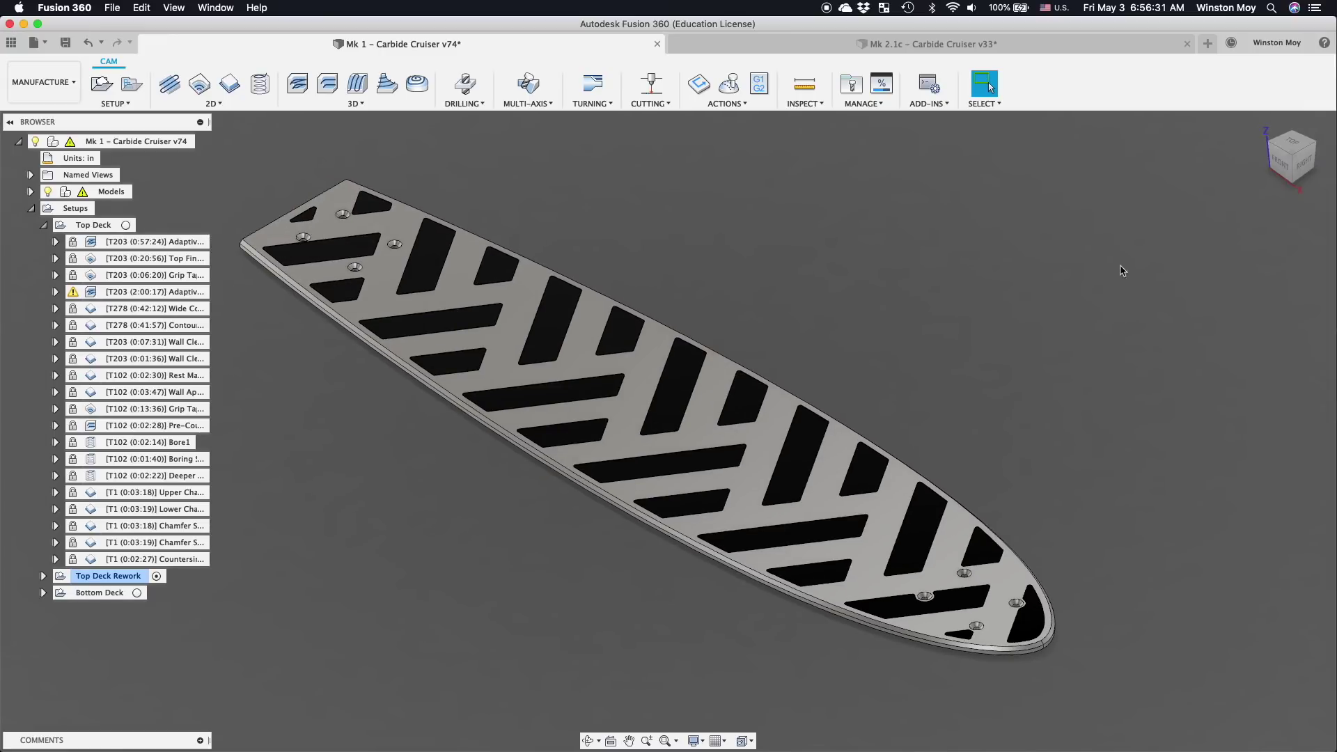
scroll(1082, 669, up, 3)
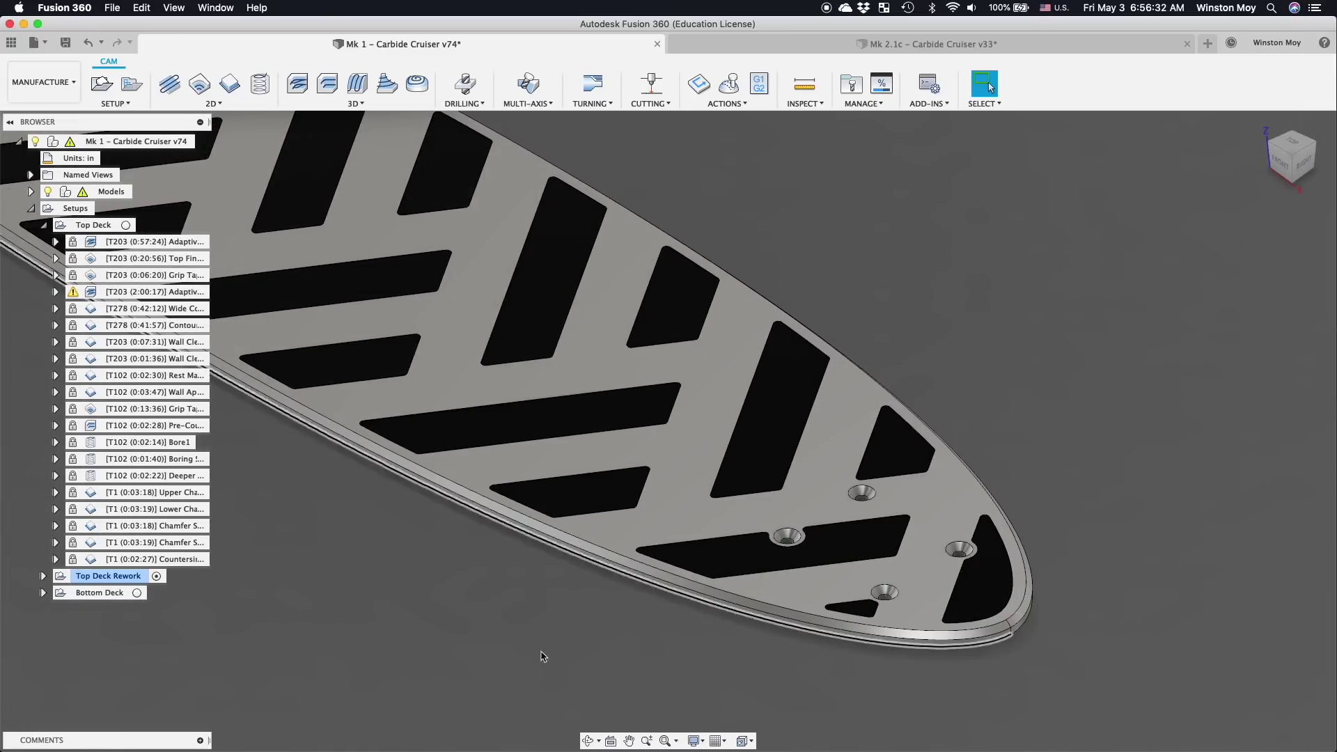
click(115, 495)
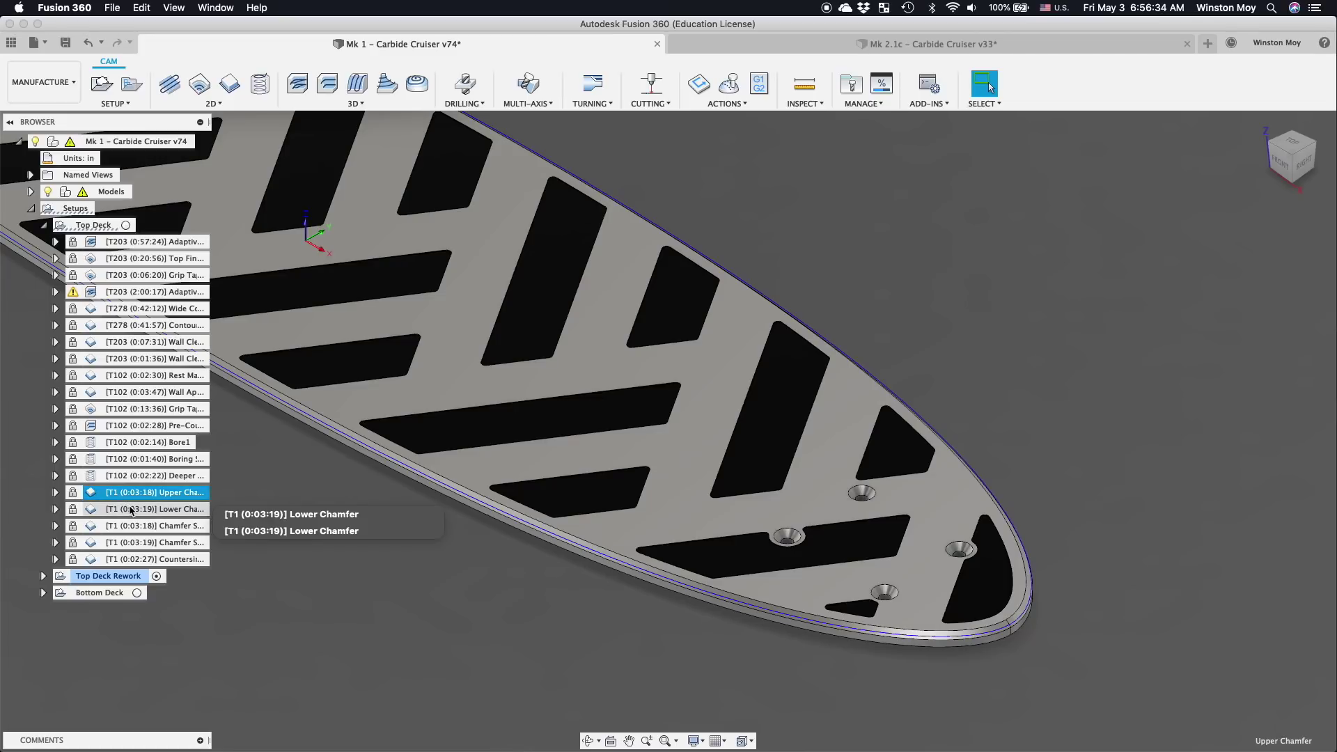
click(131, 511)
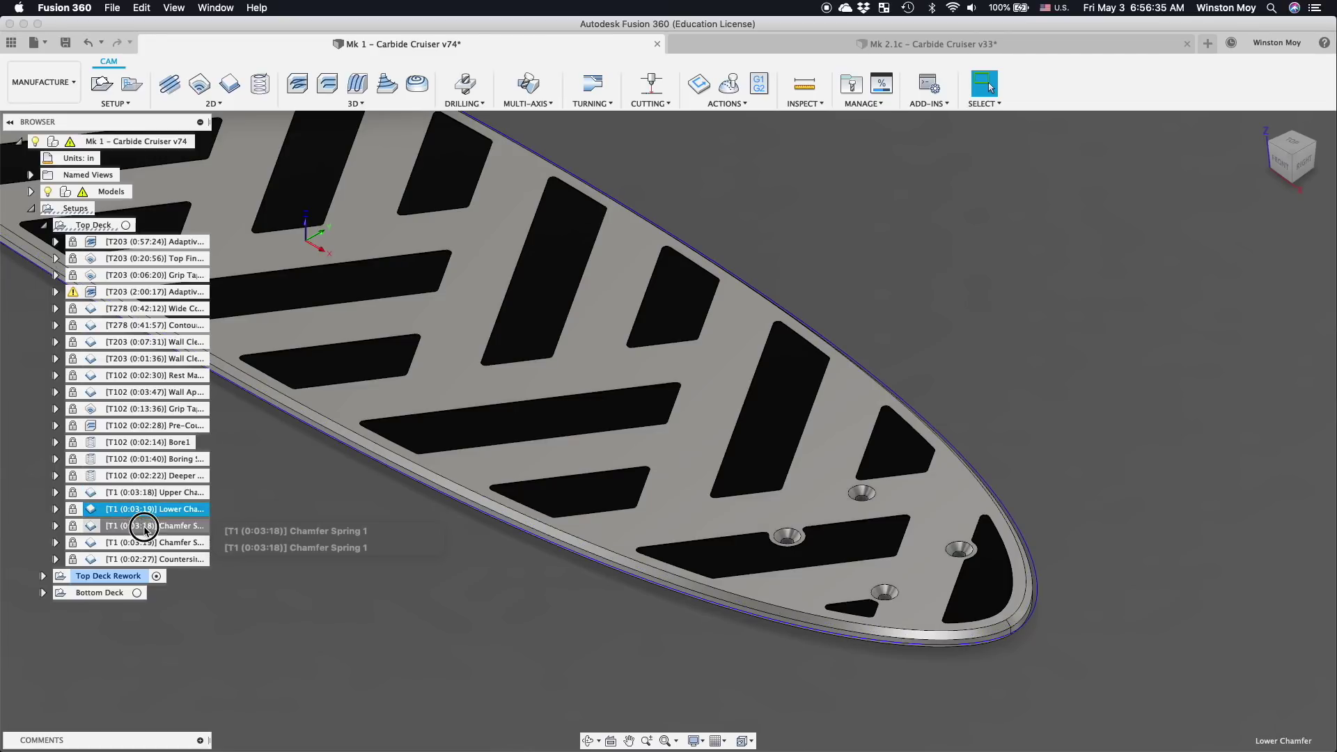
click(144, 527)
click(149, 542)
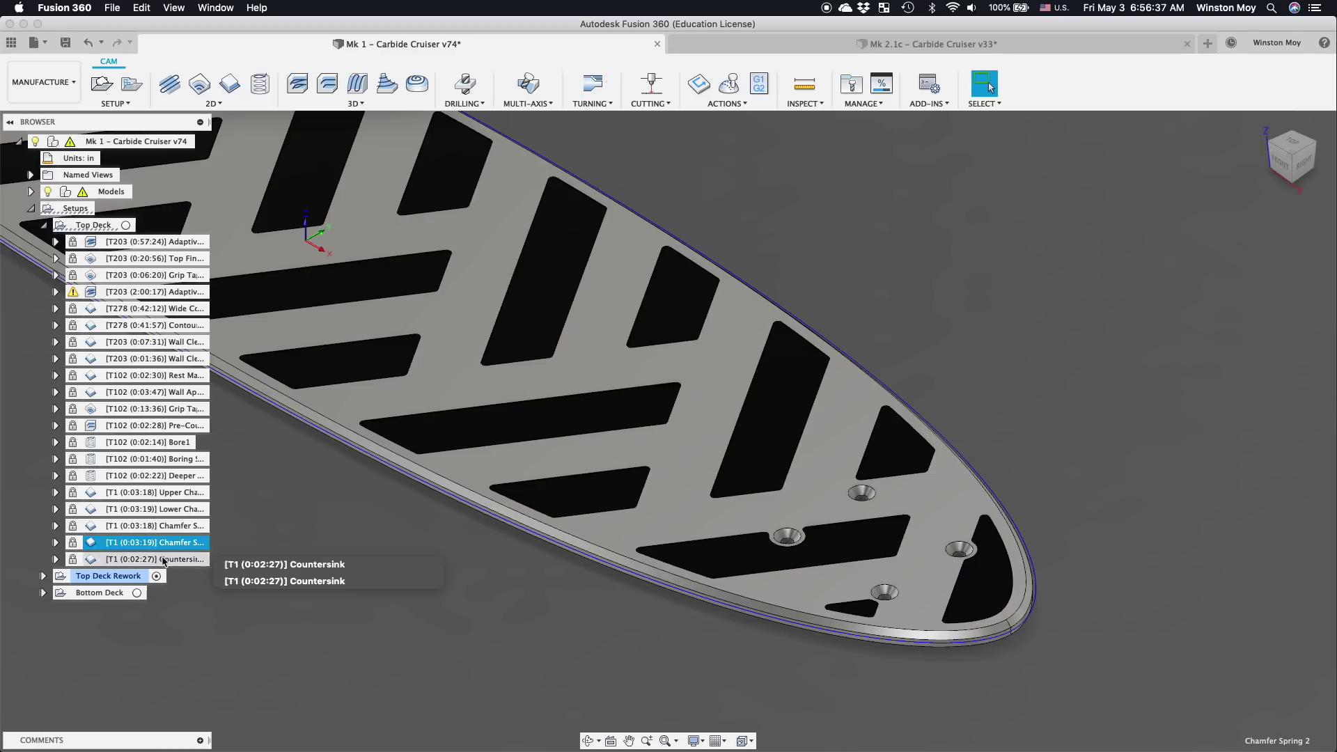
click(165, 562)
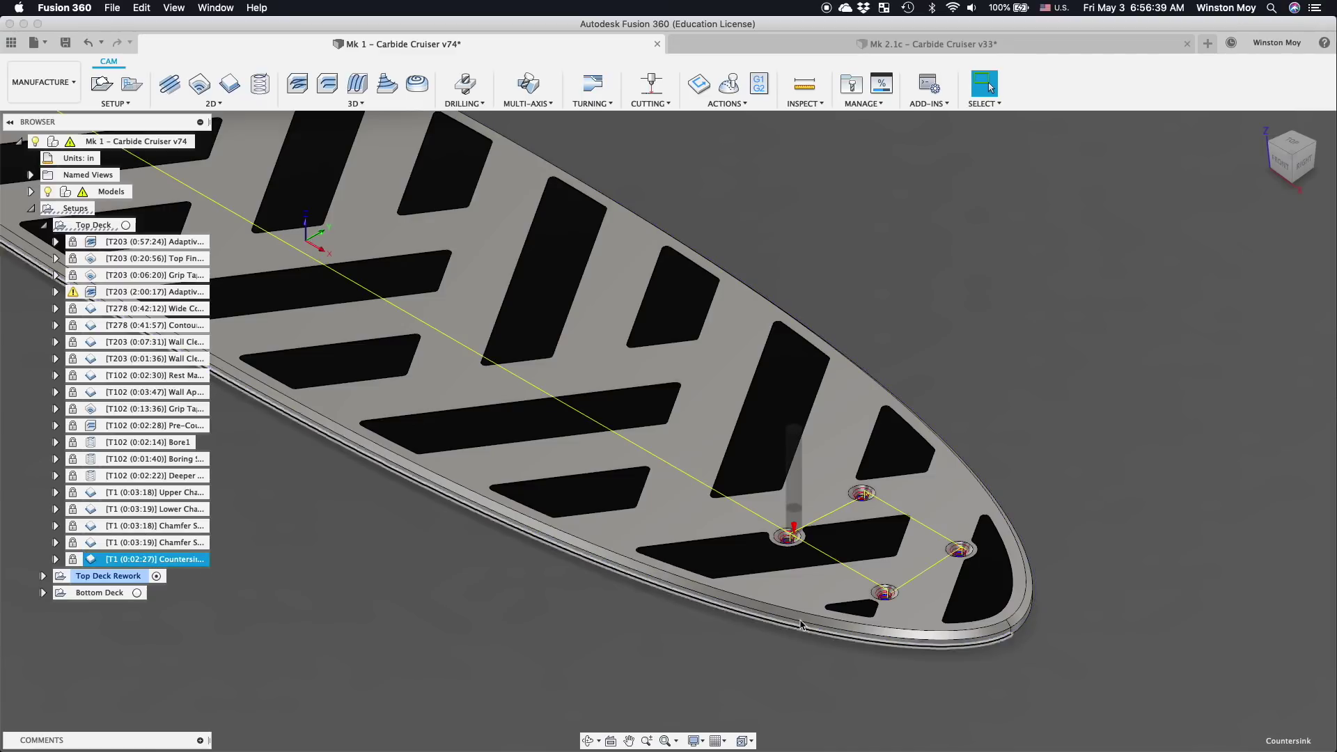
click(1262, 124)
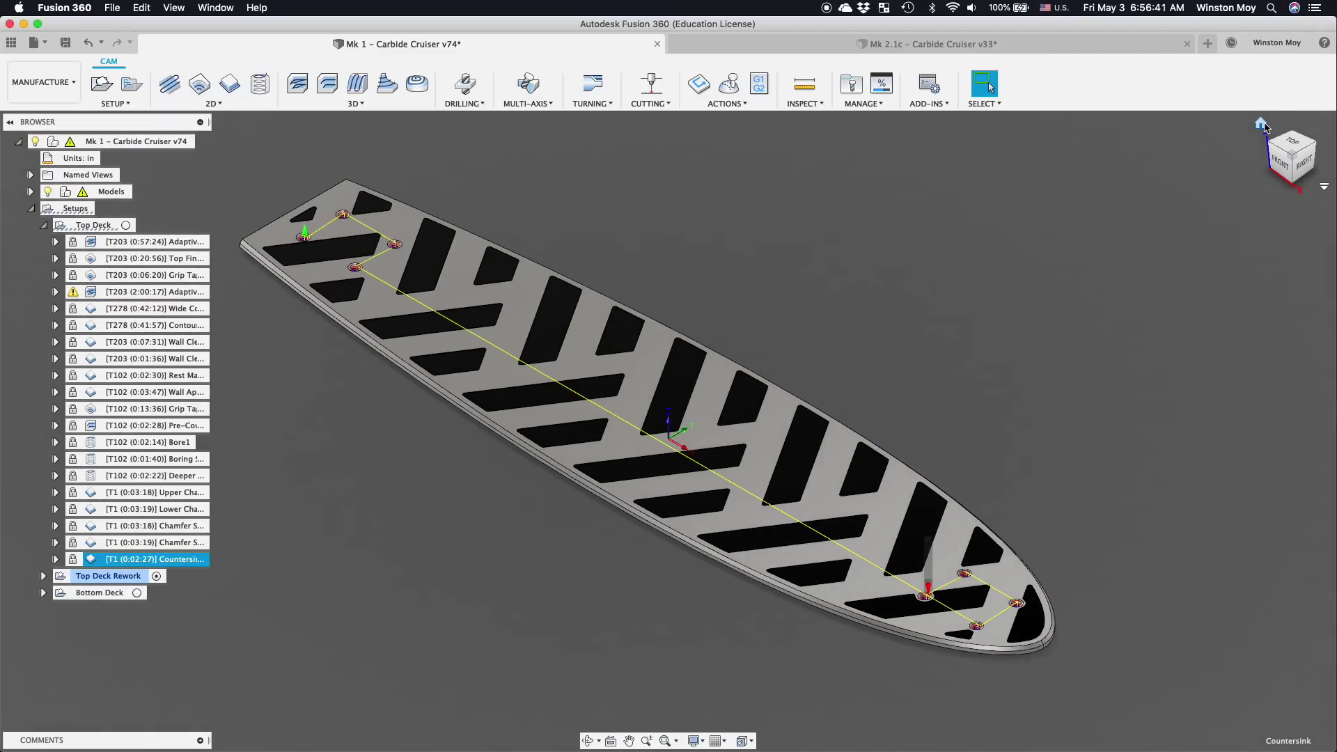